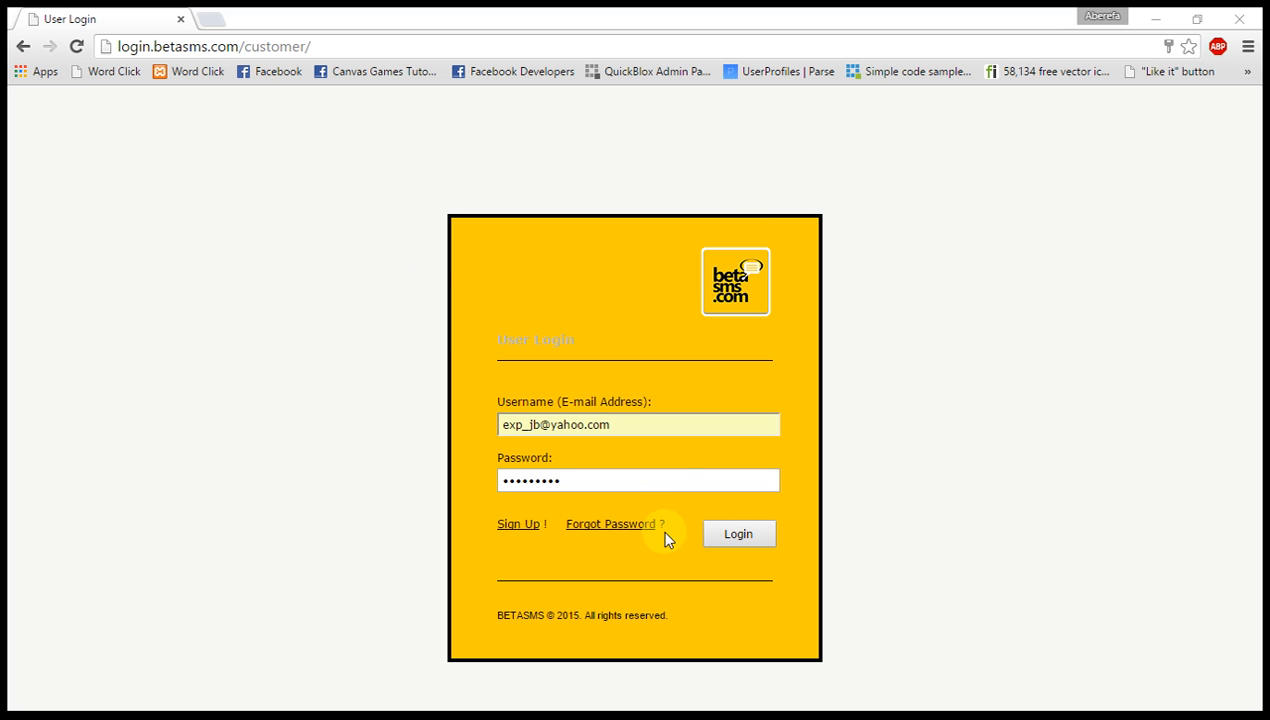
Log in to the customer account with the filled-in credentials and open the address book's Distribution List page.
left_click(734, 535)
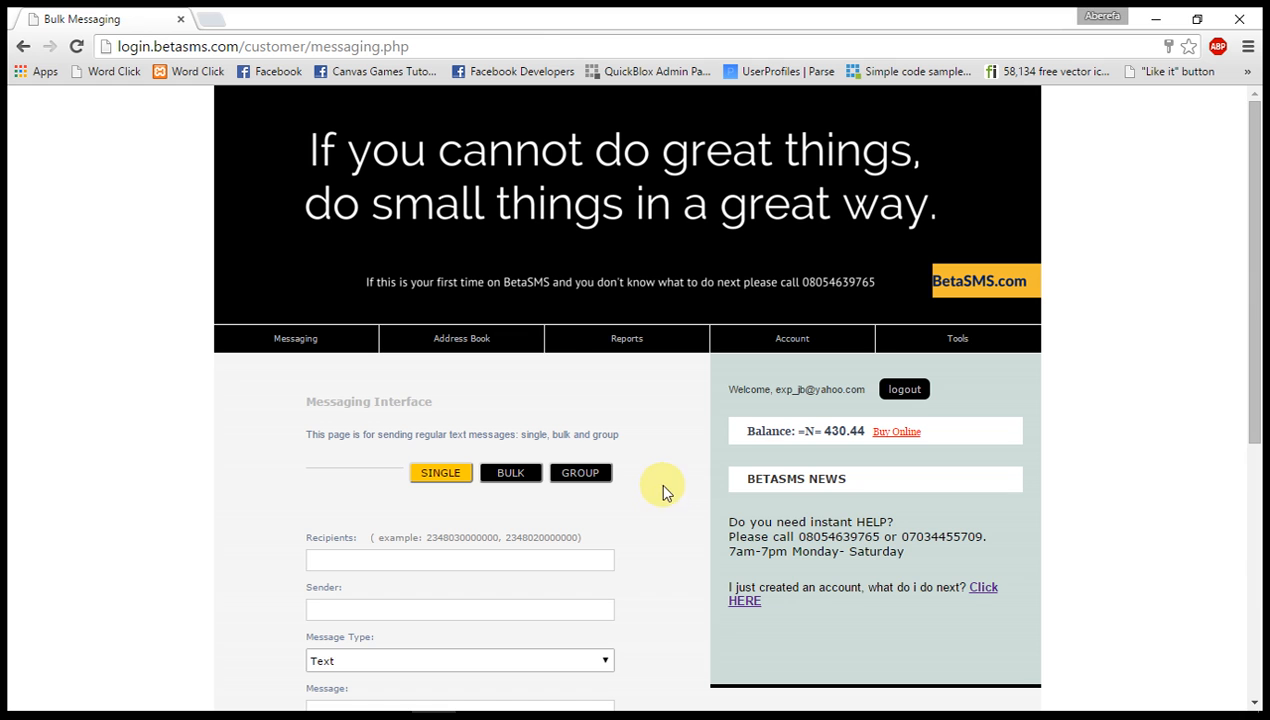
mouse_move(519, 358)
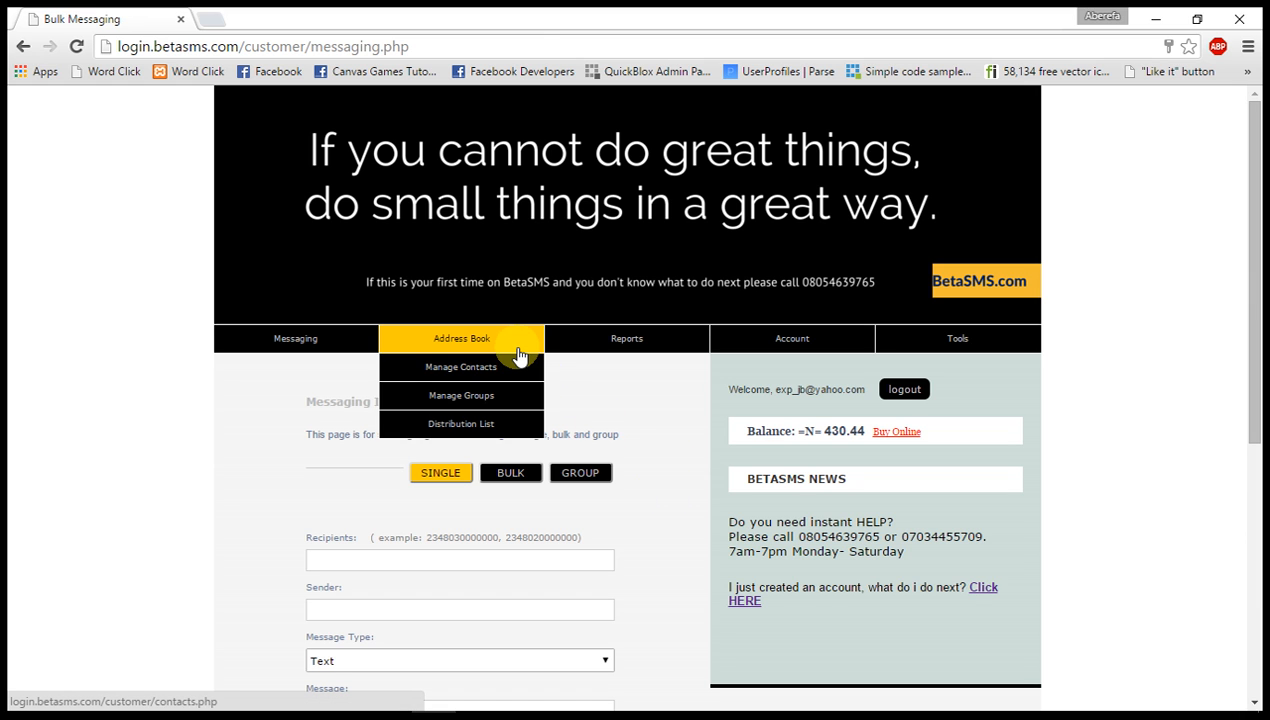
left_click(499, 420)
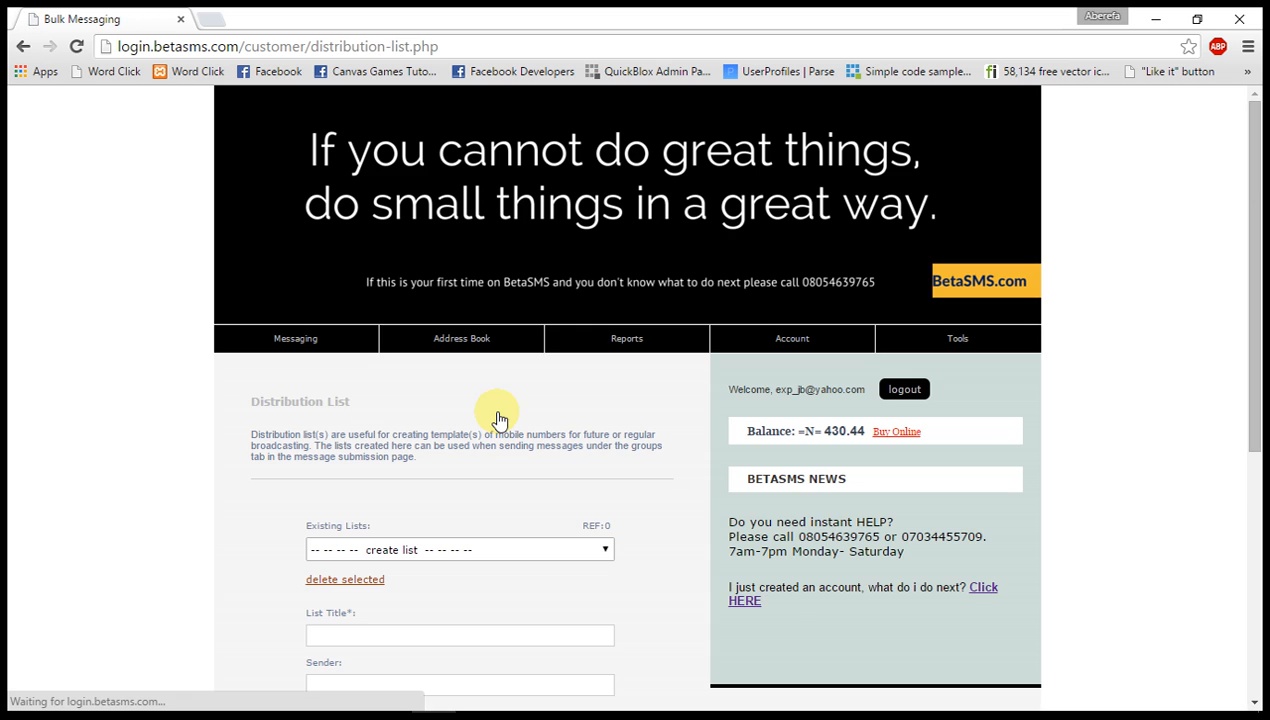
scroll(84, 528, "down", 2)
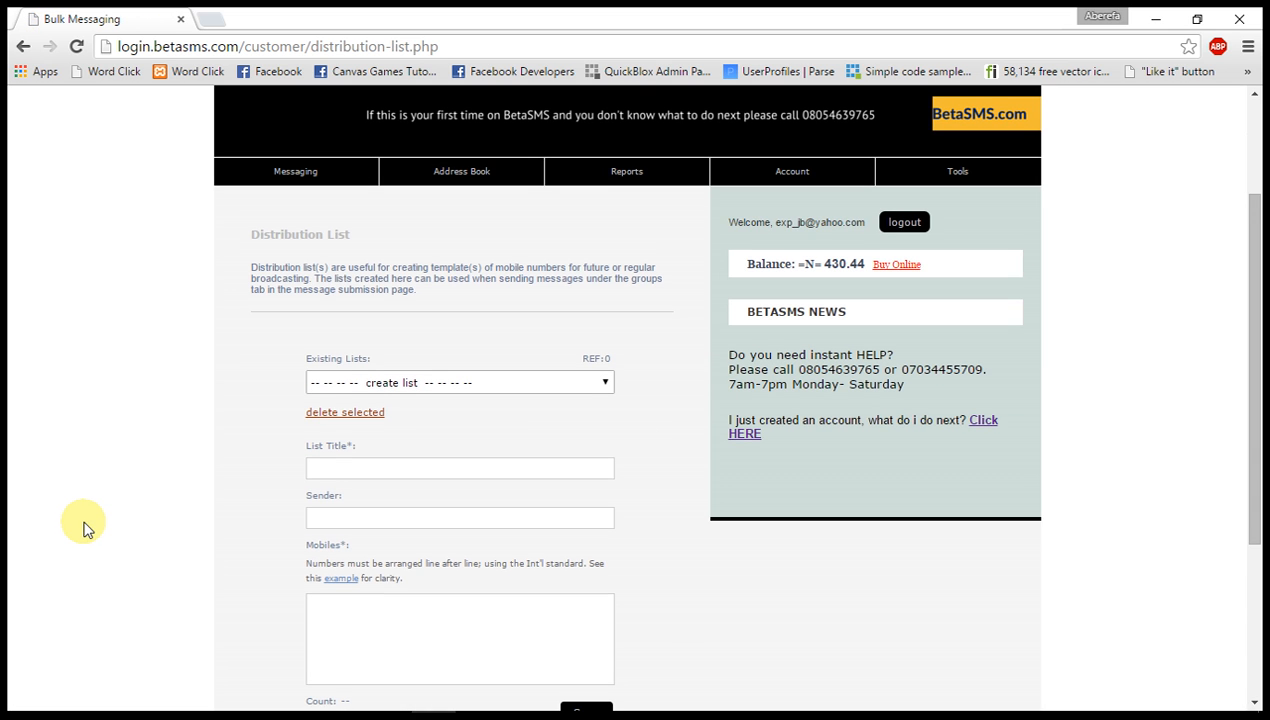
Load the existing Test list to view its details, and return the form to create list.
left_click(366, 385)
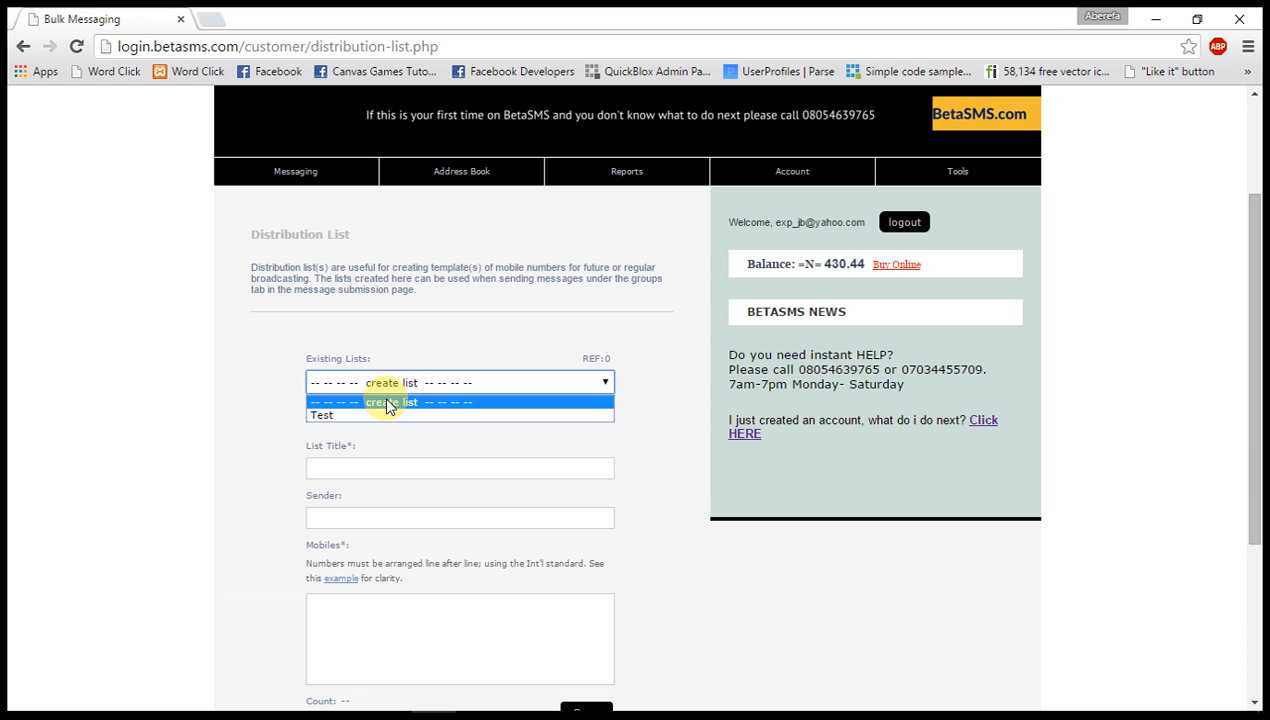
left_click(389, 405)
left_click(405, 381)
left_click(390, 415)
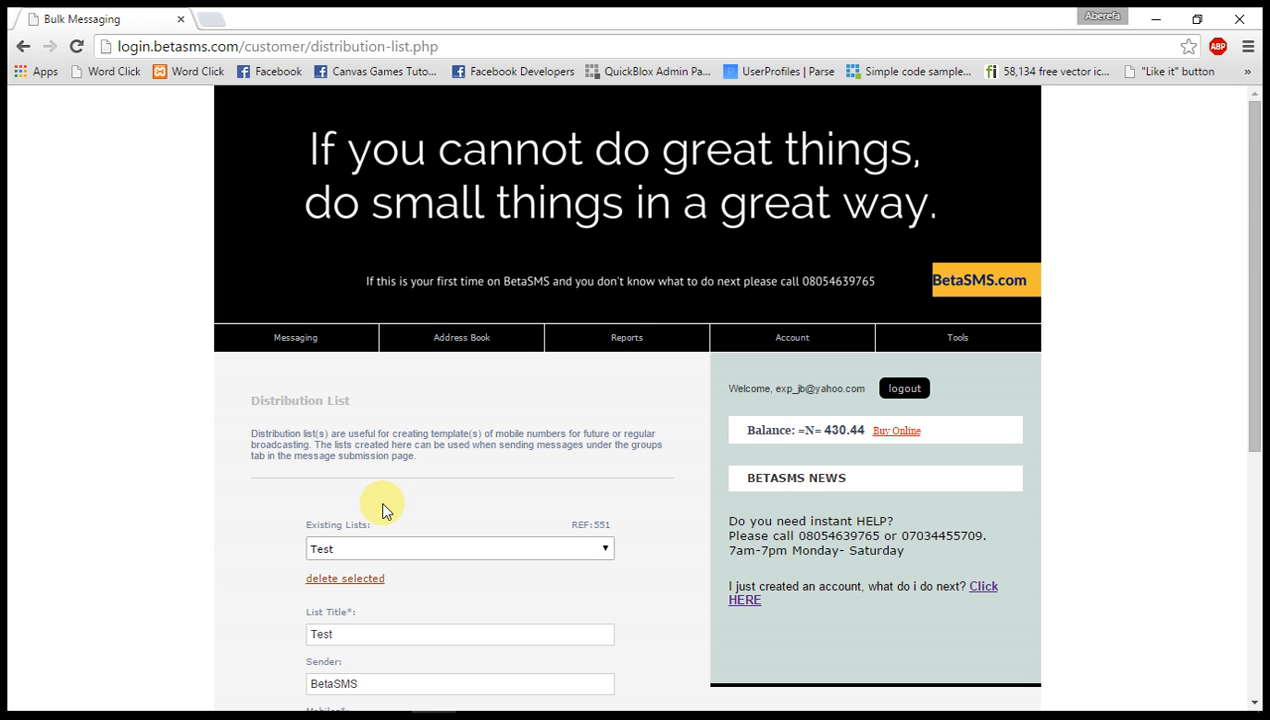
left_click(405, 557)
left_click(390, 567)
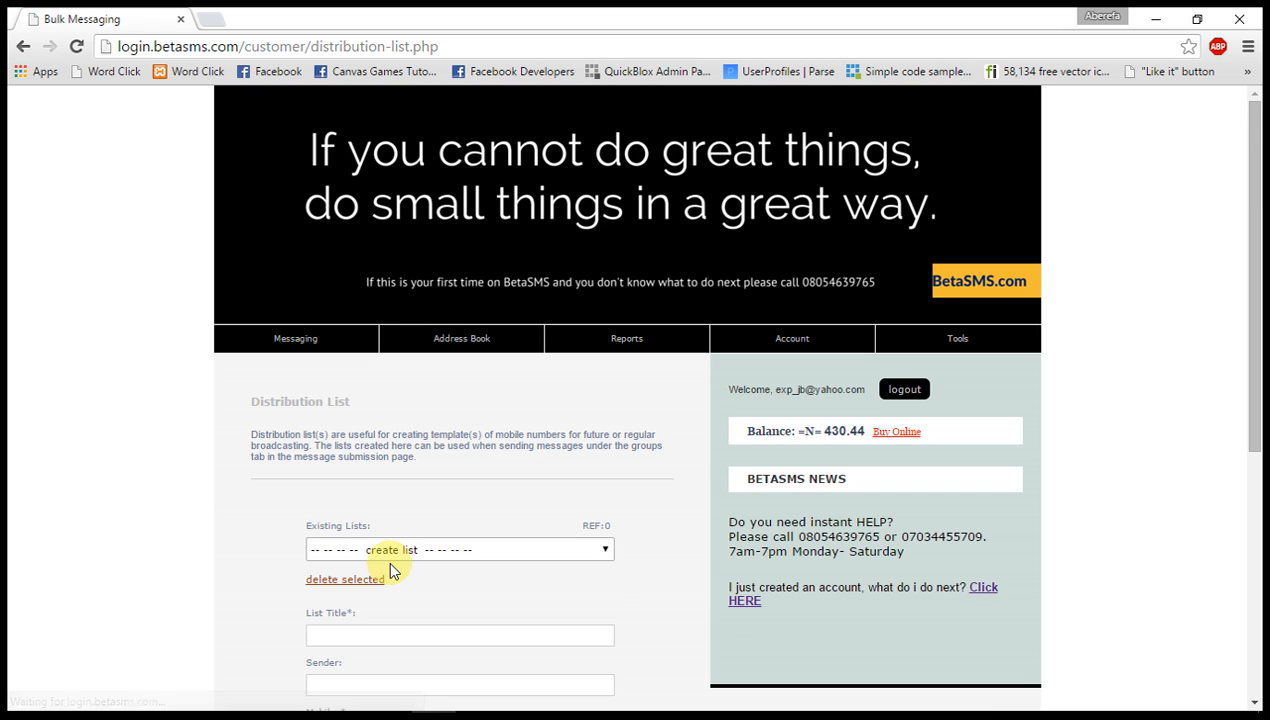
Title the new distribution list DistContacts.
scroll(390, 568, "down", 2)
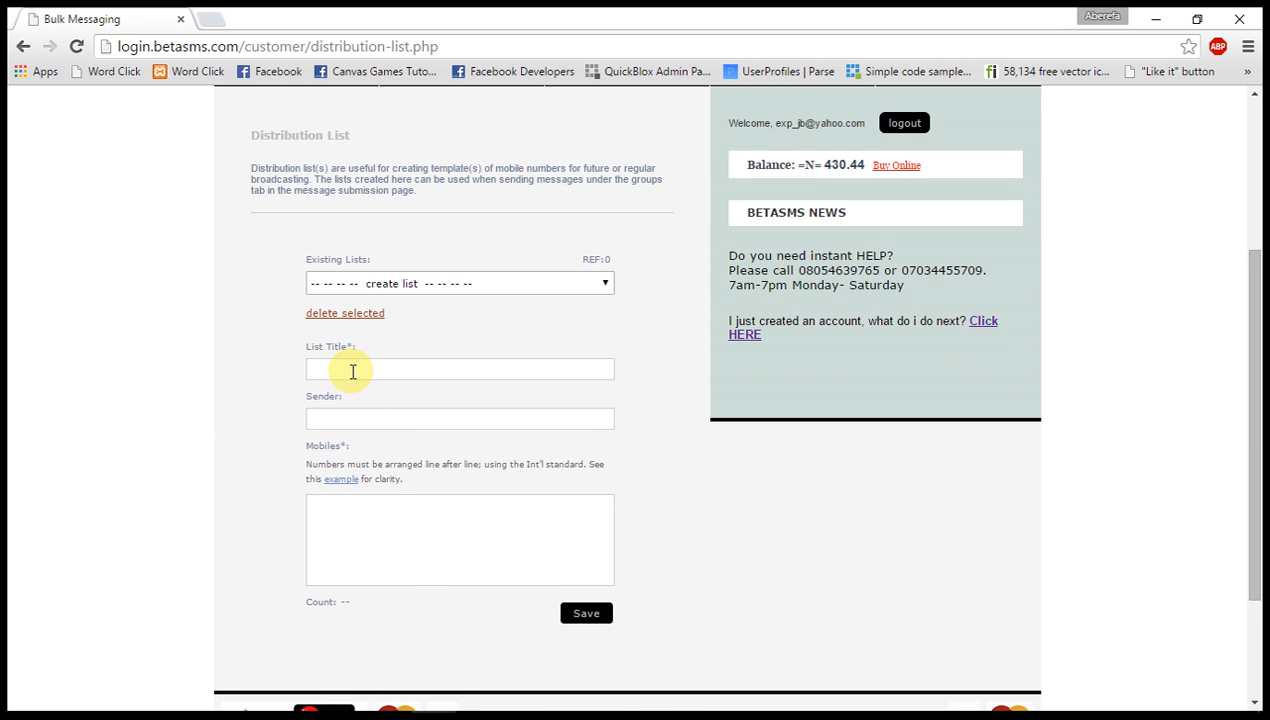
left_click(353, 372)
type("M")
key("BackSpace")
type("DistContacts")
Set the distribution list's sender to Multiman, using the saved suggestion.
left_click(316, 415)
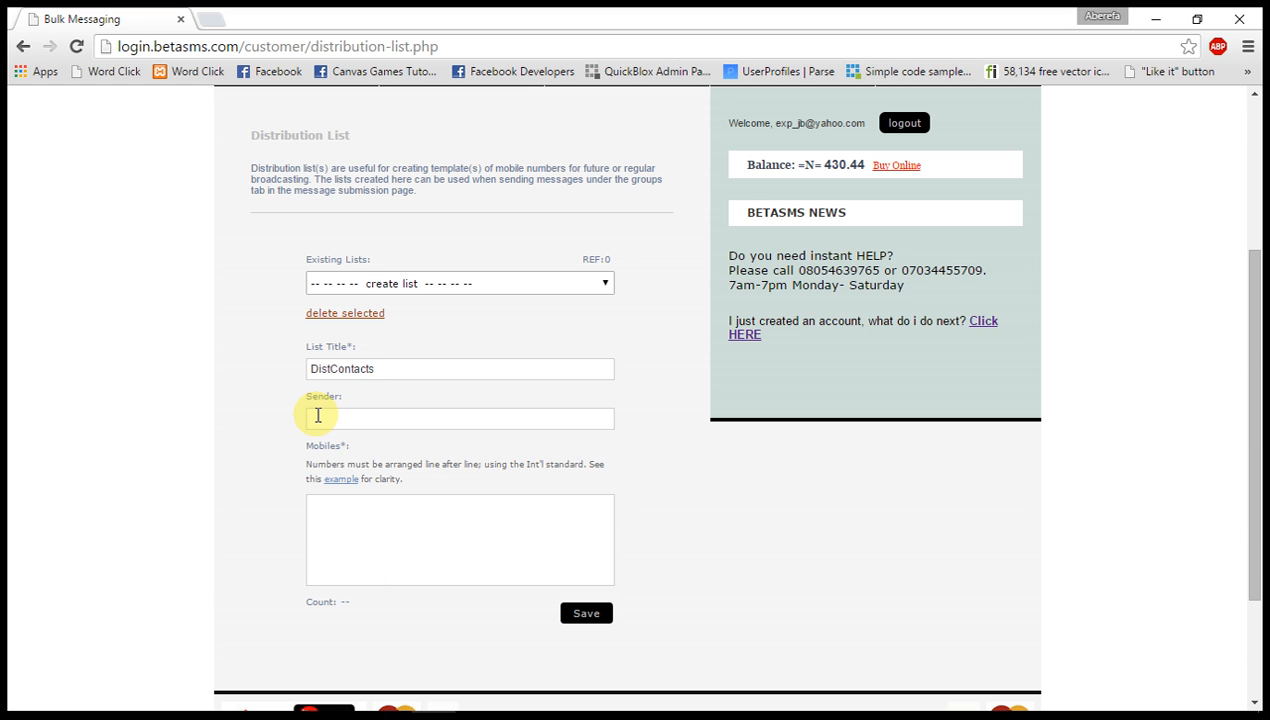
left_click(316, 415)
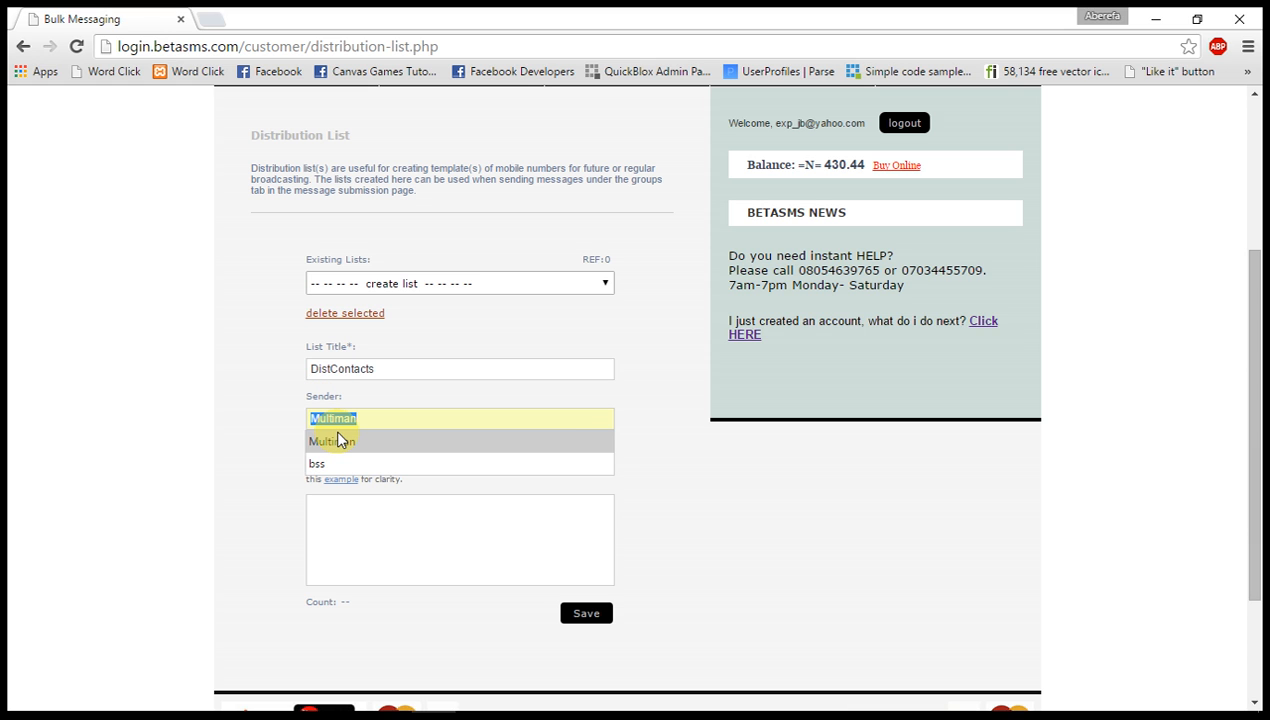
left_click(337, 440)
left_click(352, 513)
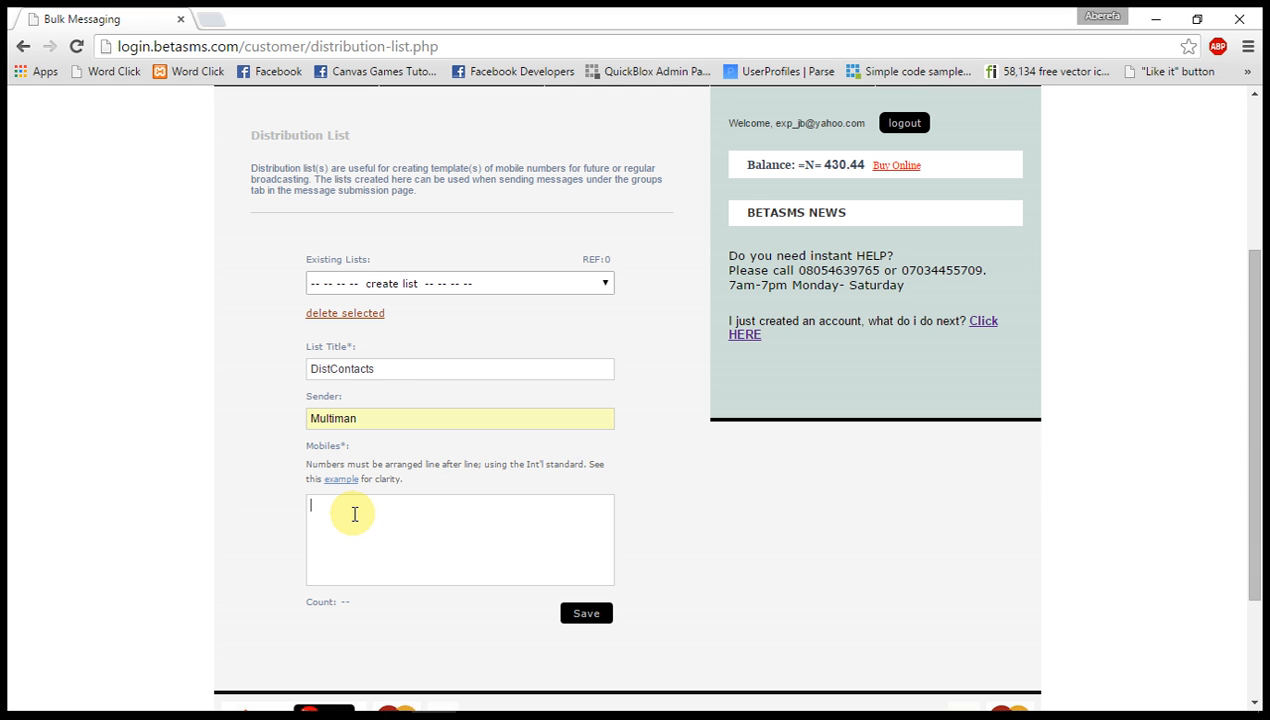
left_click(392, 426)
left_click_drag(392, 426, 249, 434)
left_click(363, 393)
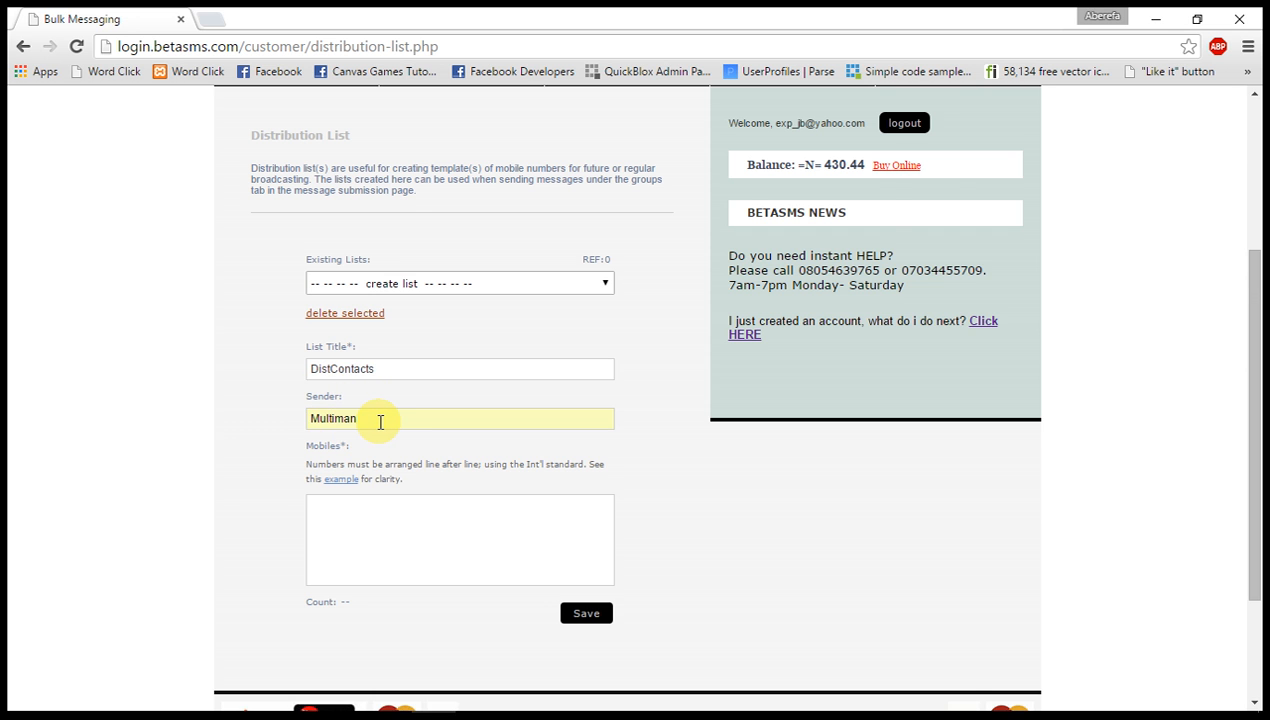
Switch to number - format.txt in Notepad, examine how the mobile numbers are arranged, and minimise it.
scroll(380, 422, "down", 2)
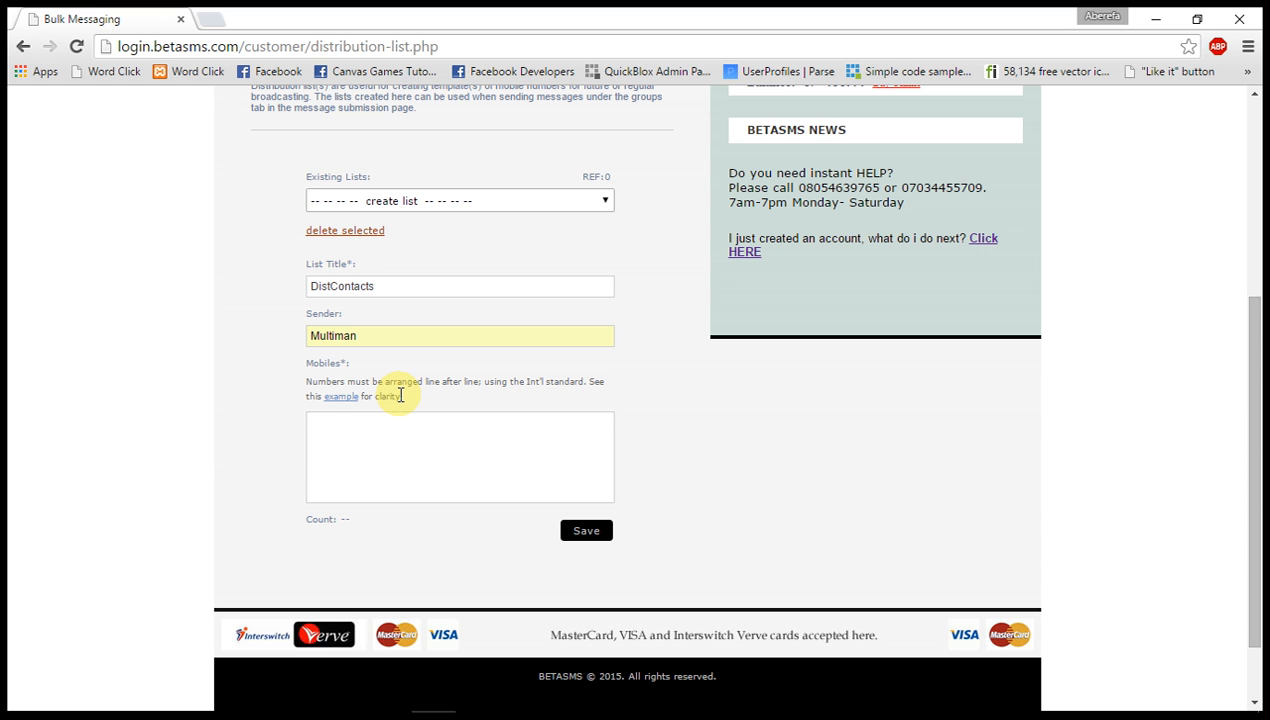
left_click(345, 432)
mouse_move(760, 697)
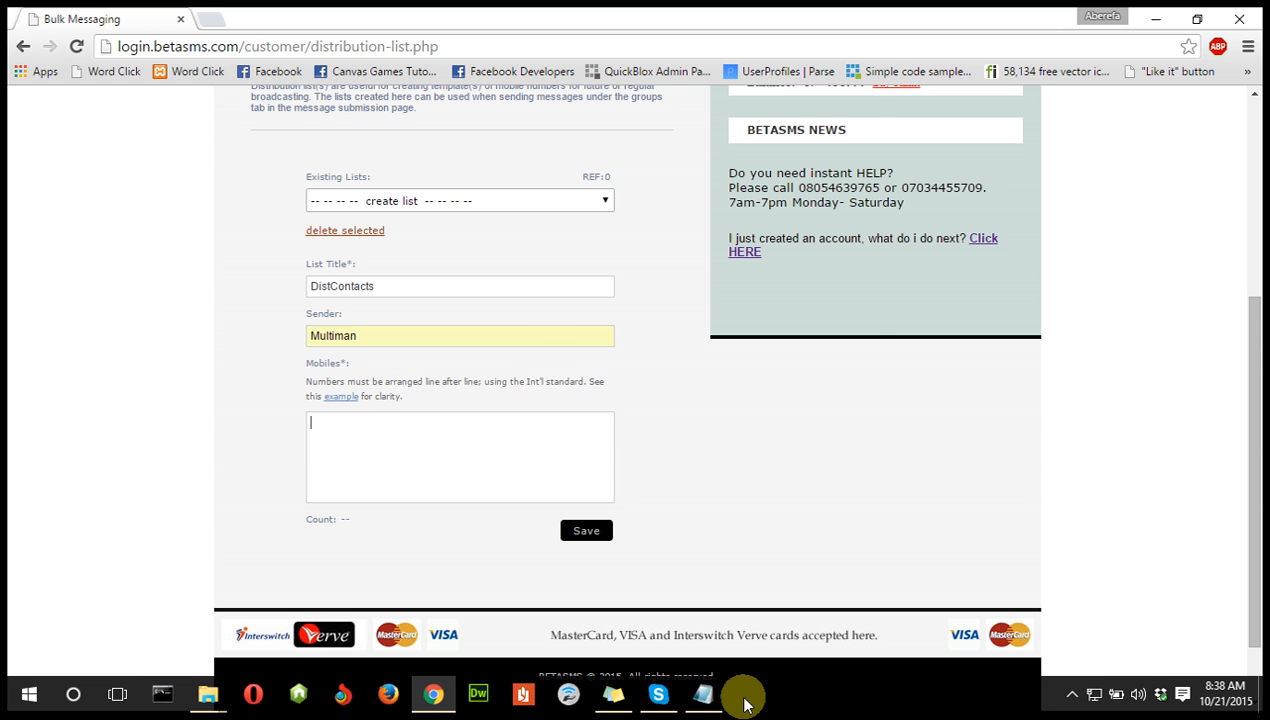
left_click(706, 695)
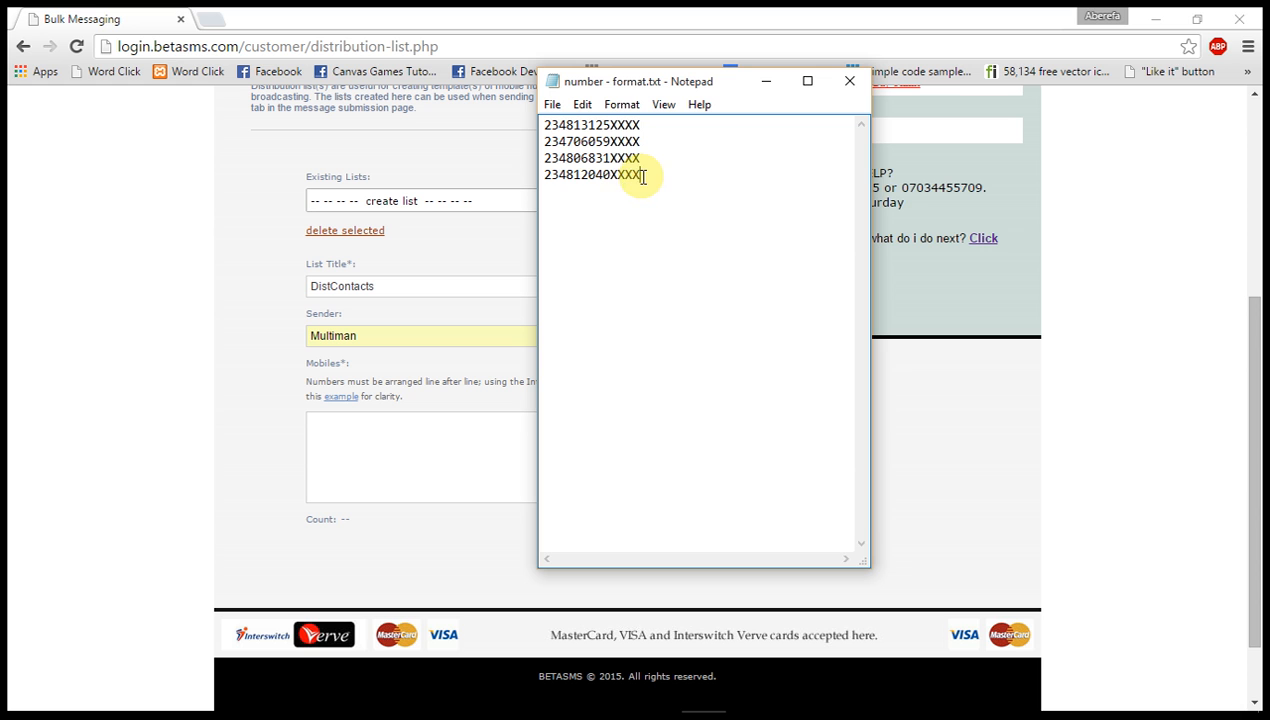
left_click_drag(640, 176, 524, 122)
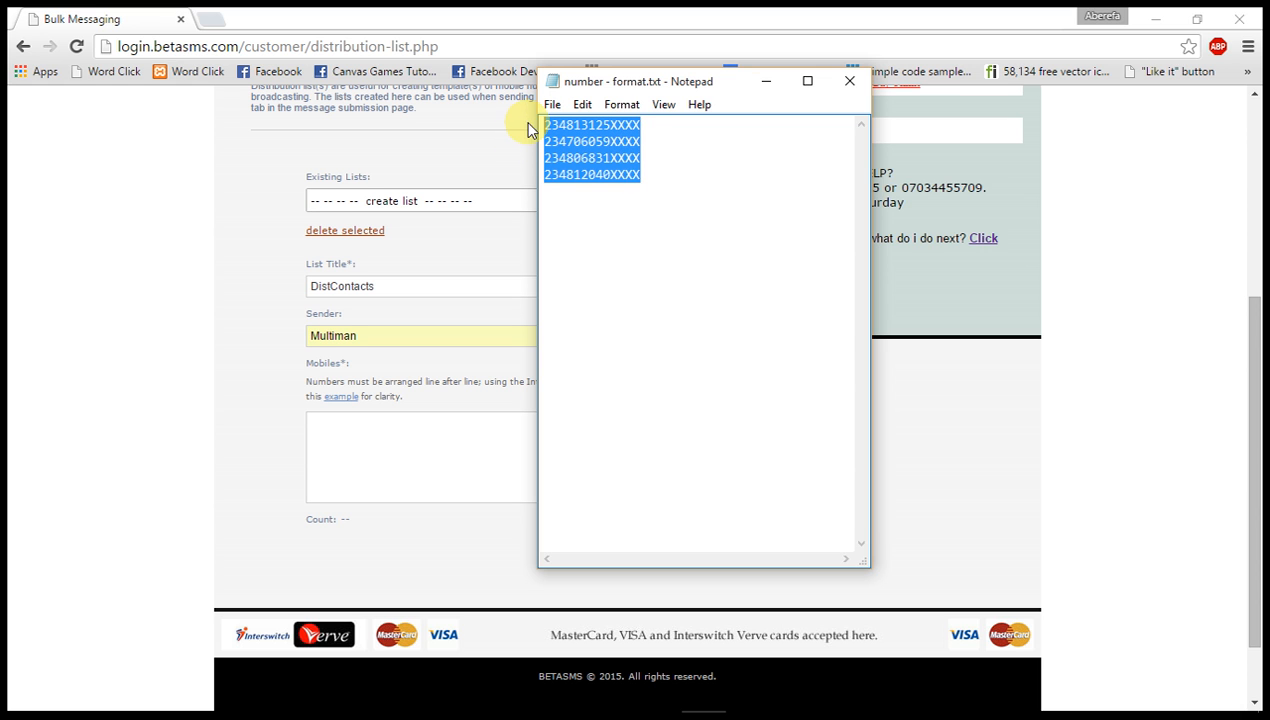
left_click_drag(650, 173, 530, 121)
left_click(680, 187)
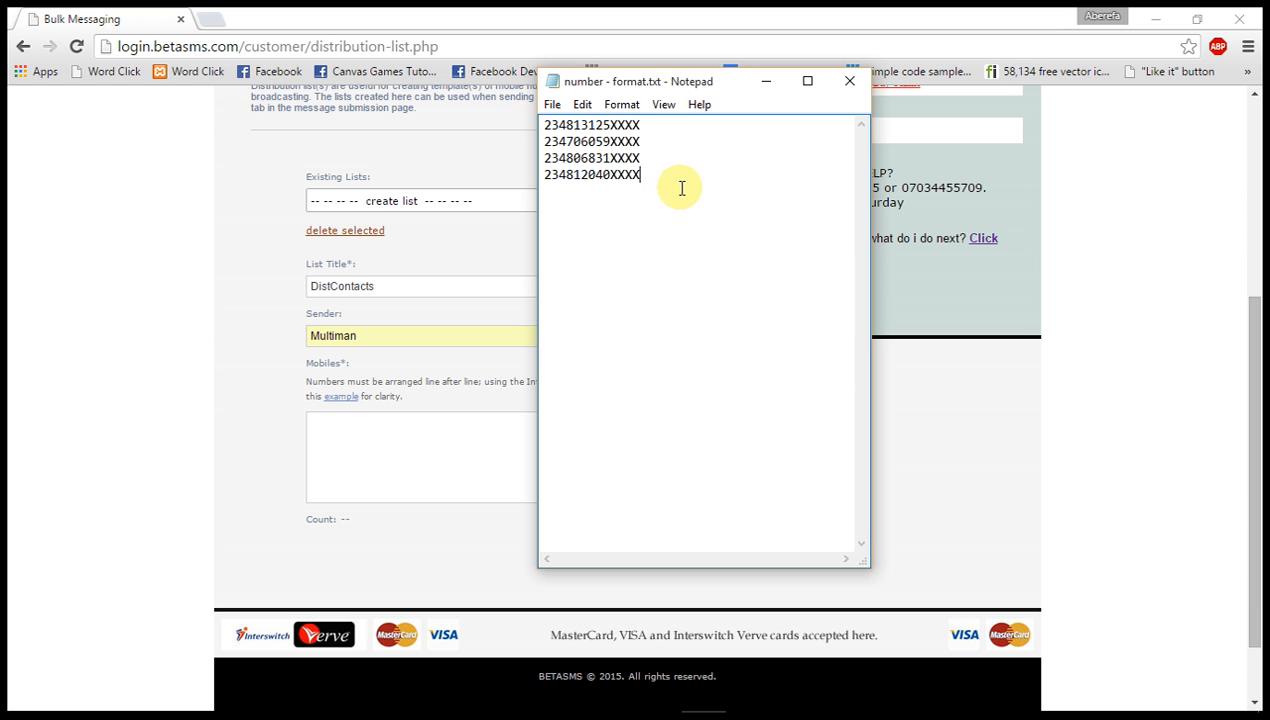
left_click(765, 82)
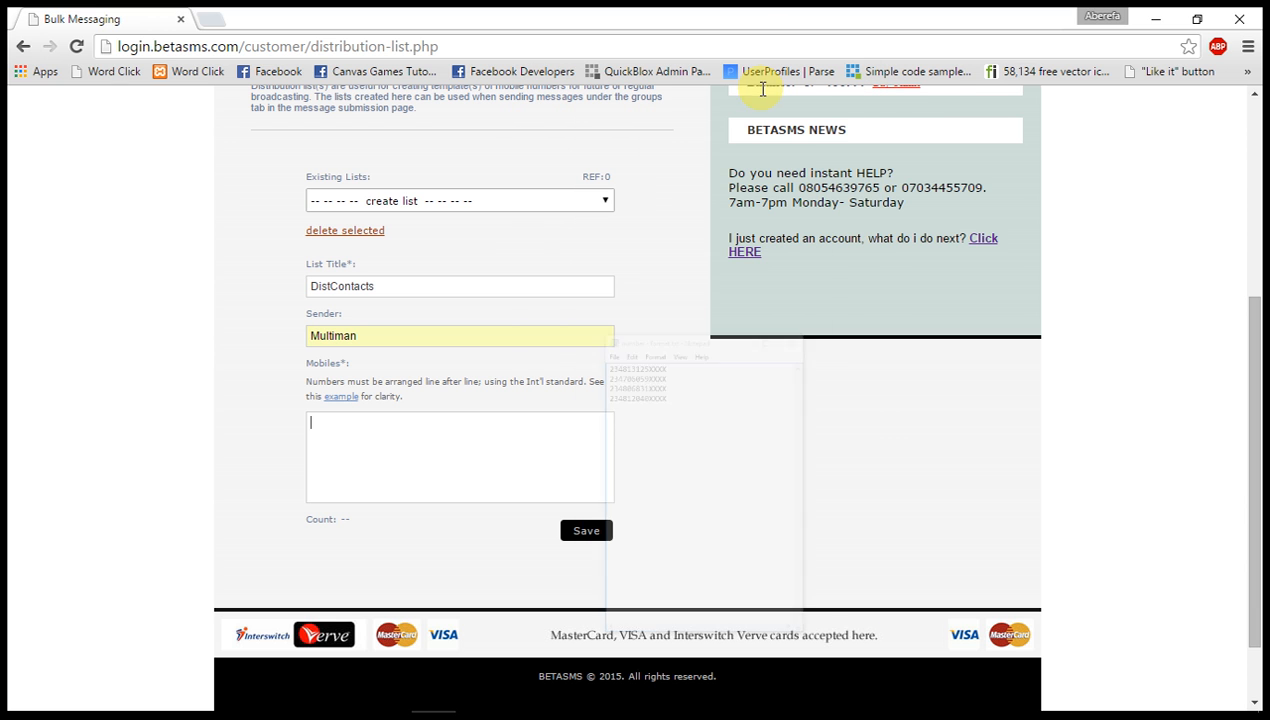
Paste the recipient's phone number in international format into the list's Mobiles field.
left_click(405, 437)
key("ctrl+v")
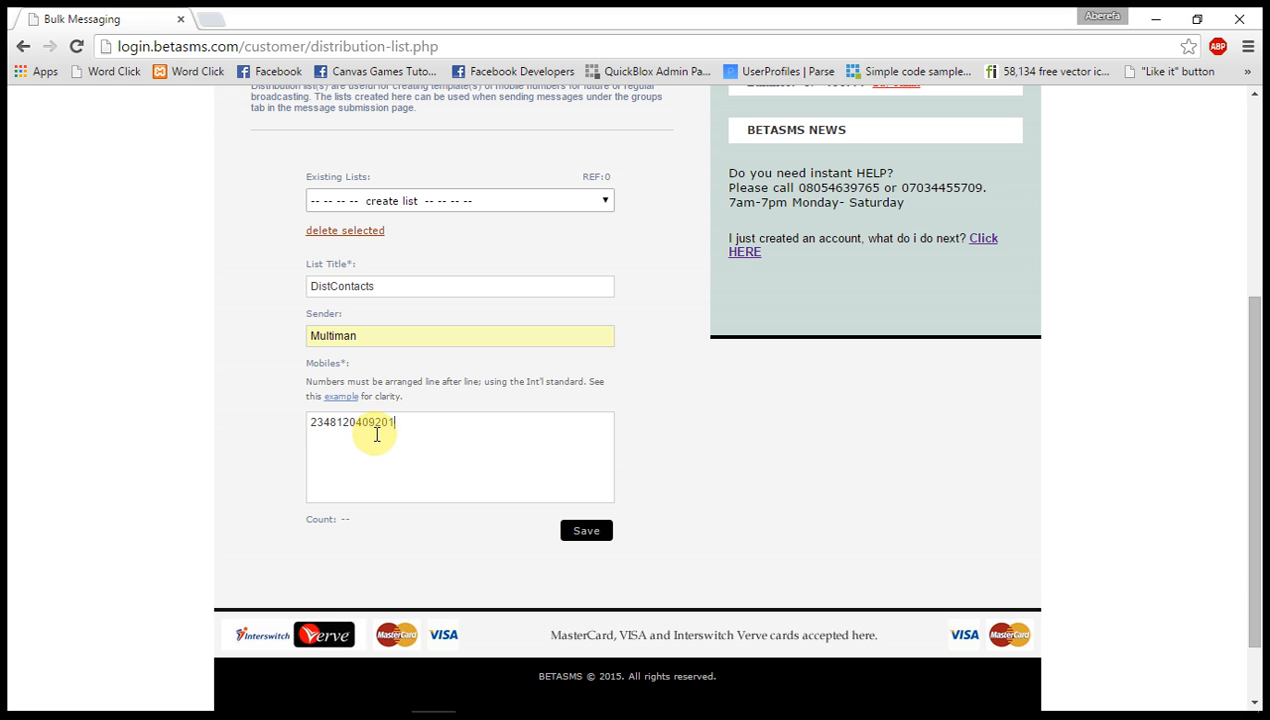
left_click(341, 443)
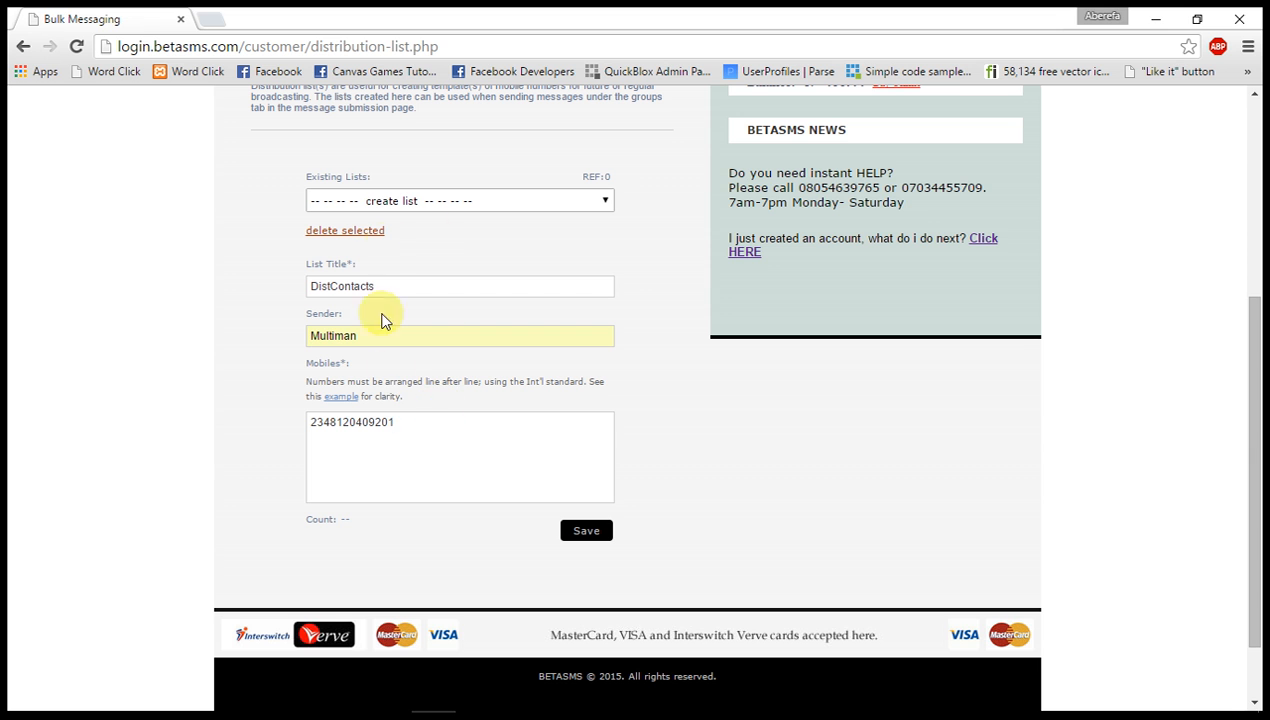
Review the list's title and sender, and try saving the distribution list, cancelling at the confirmation.
scroll(405, 434, "up", 1)
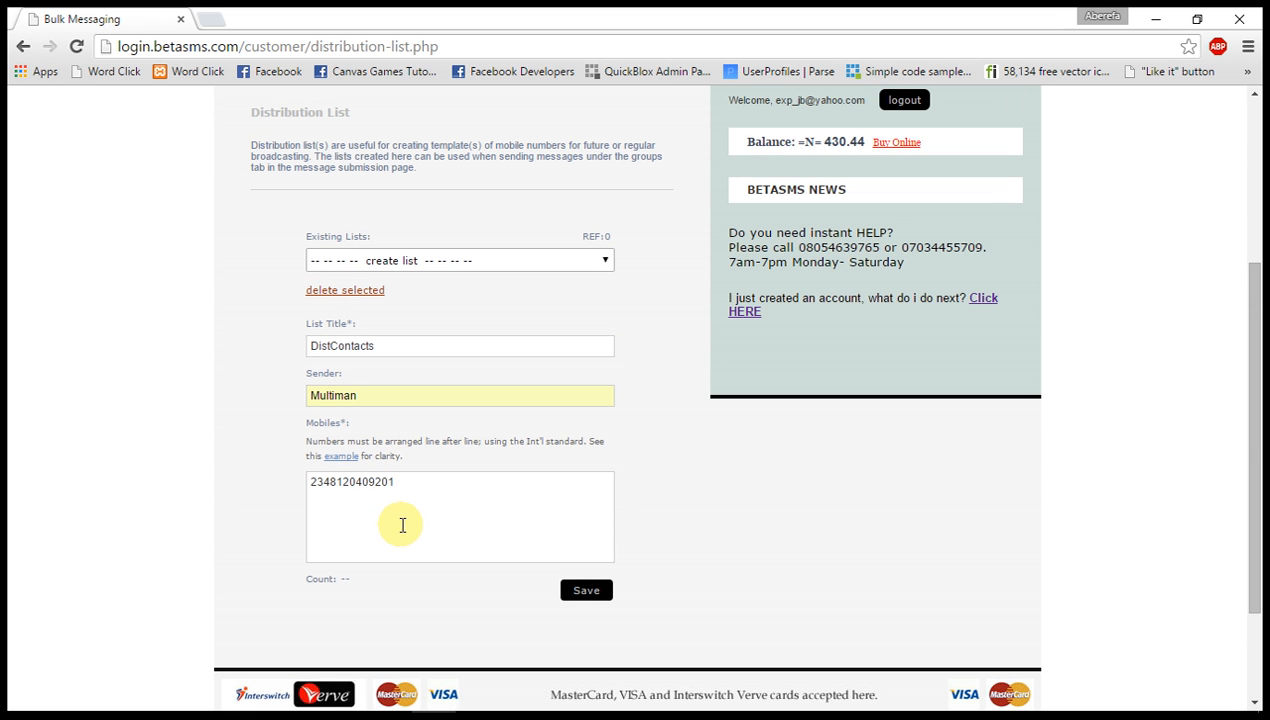
scroll(397, 514, "up", 2)
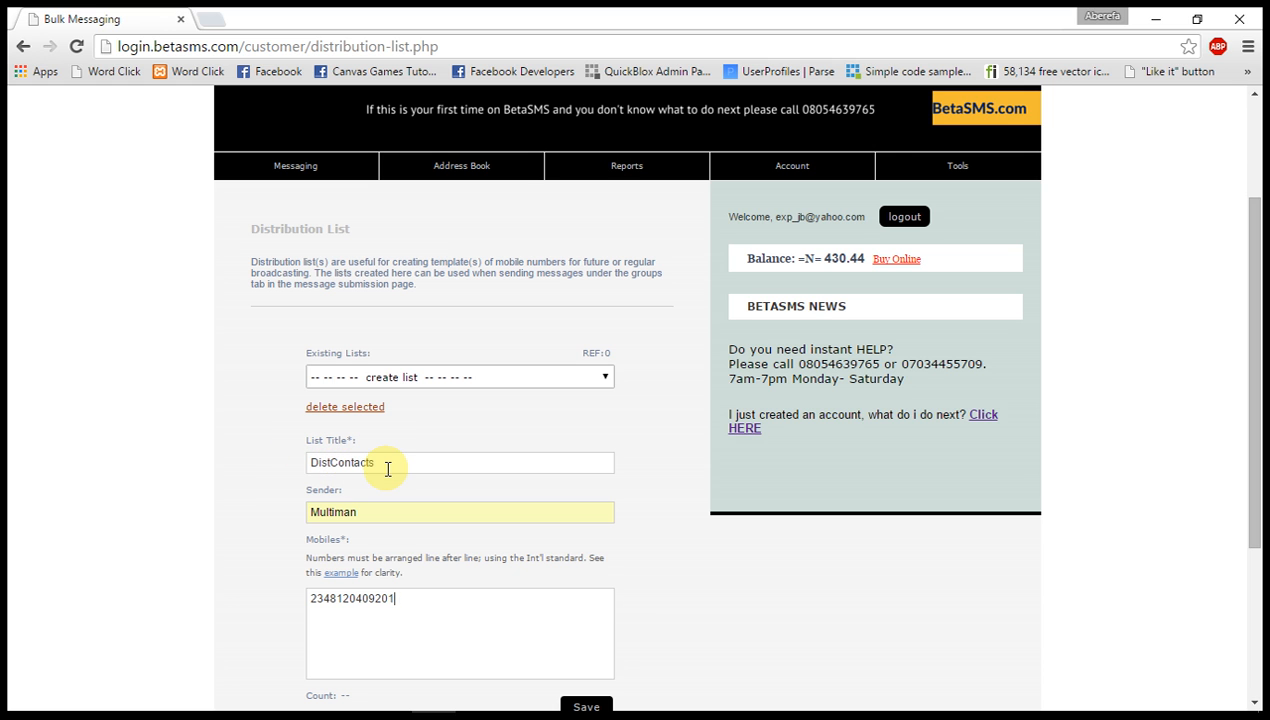
scroll(388, 469, "down", 1)
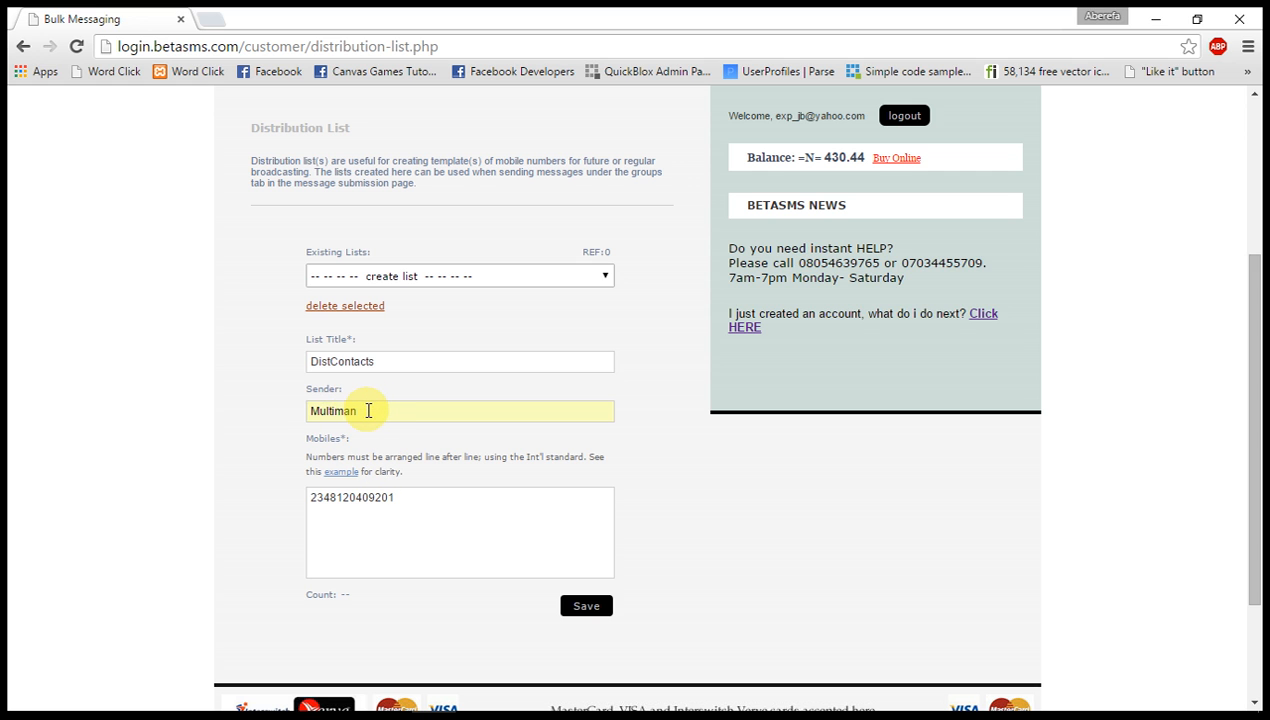
left_click_drag(368, 410, 312, 397)
left_click_drag(383, 363, 300, 368)
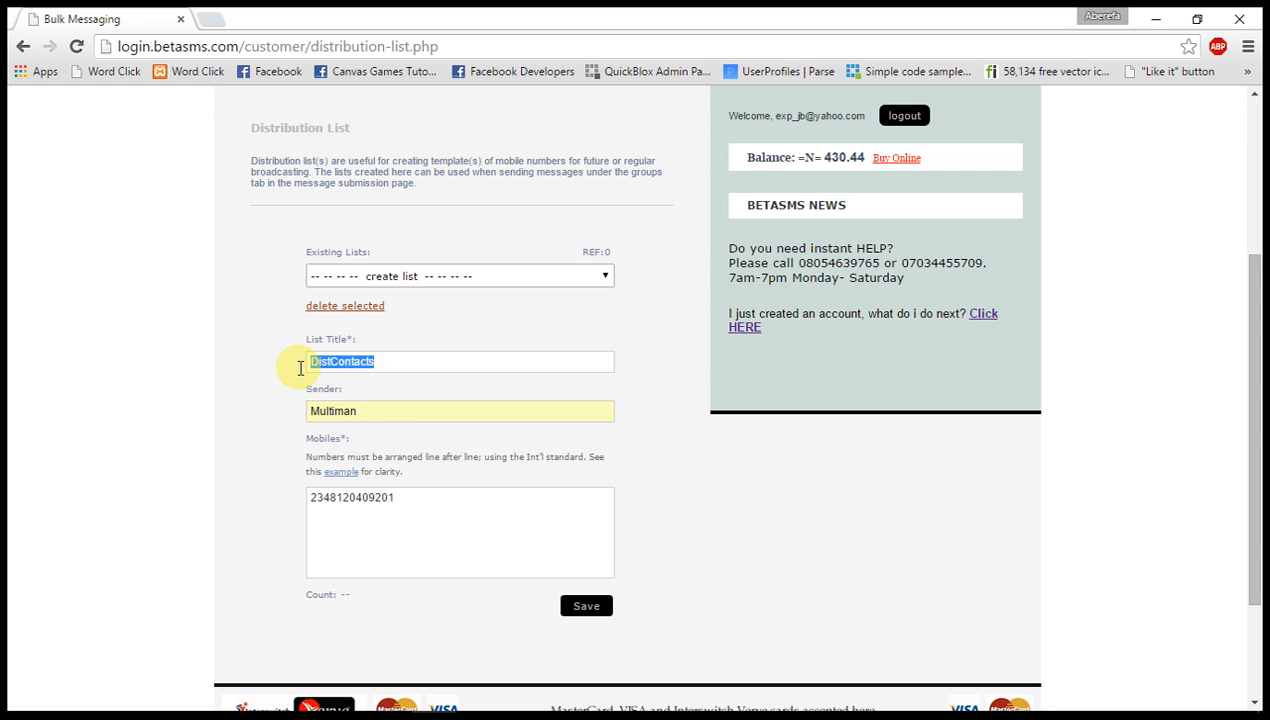
scroll(326, 366, "down", 1)
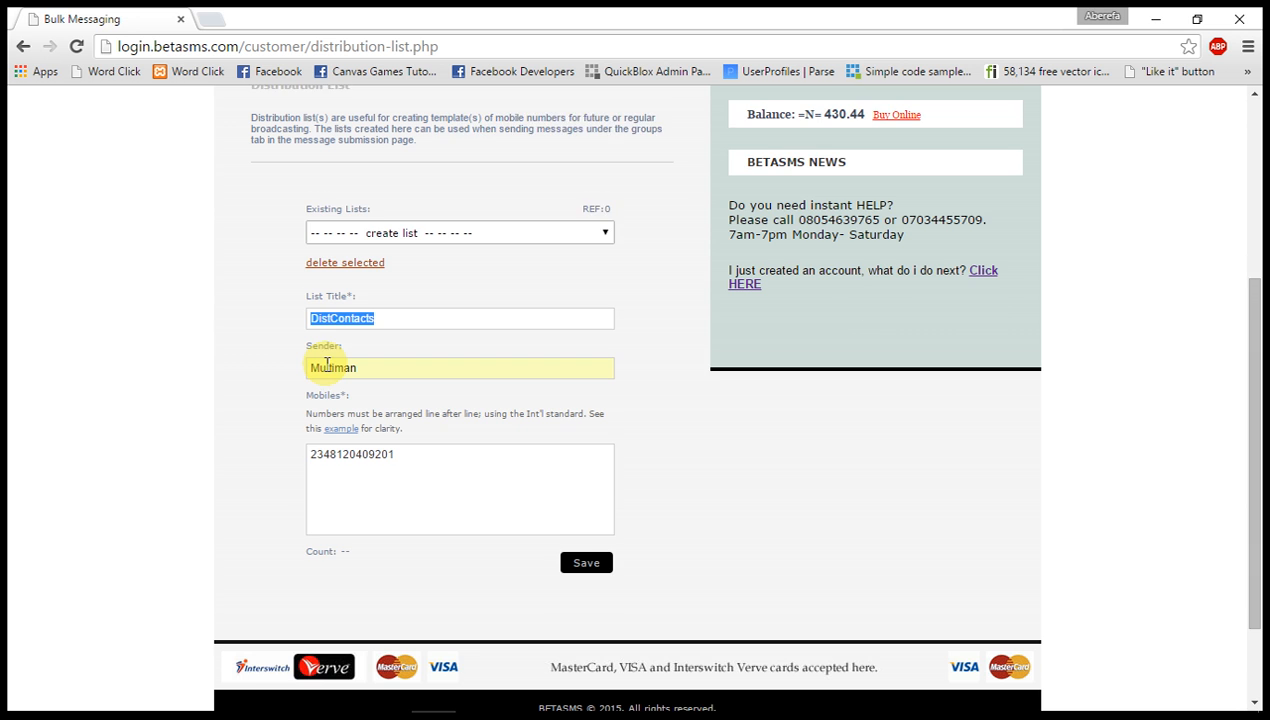
left_click(588, 545)
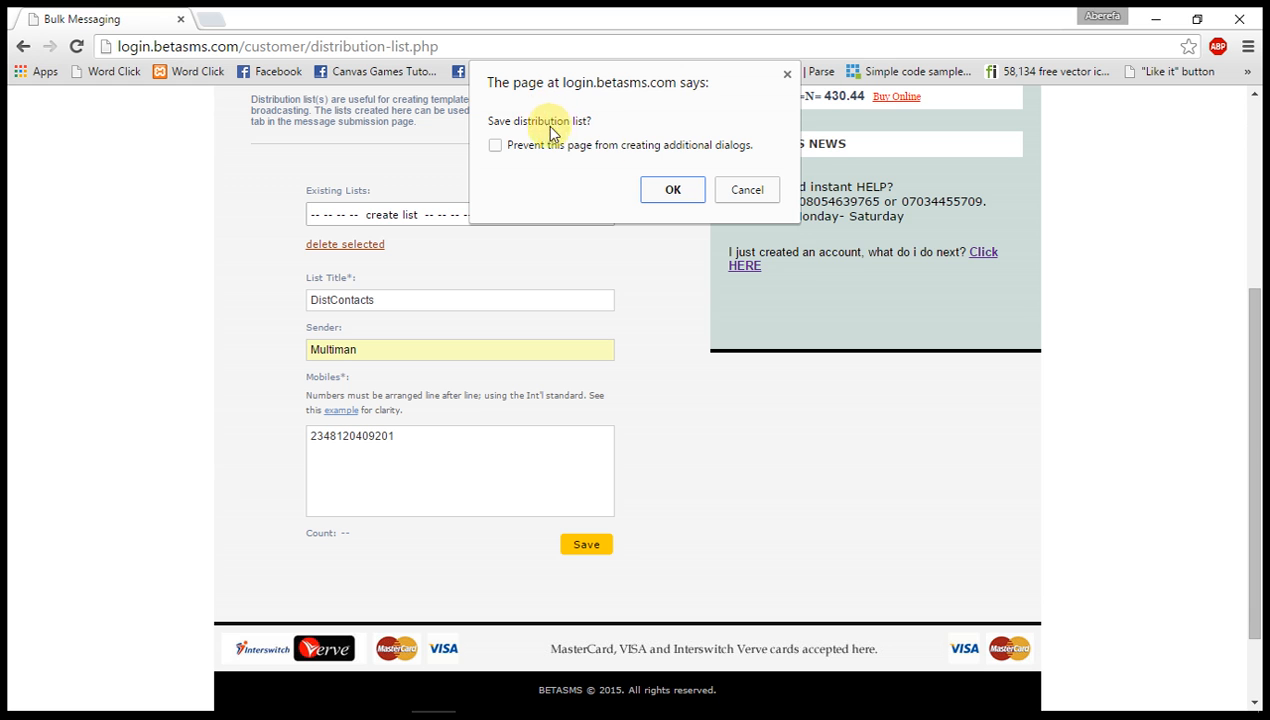
left_click(747, 190)
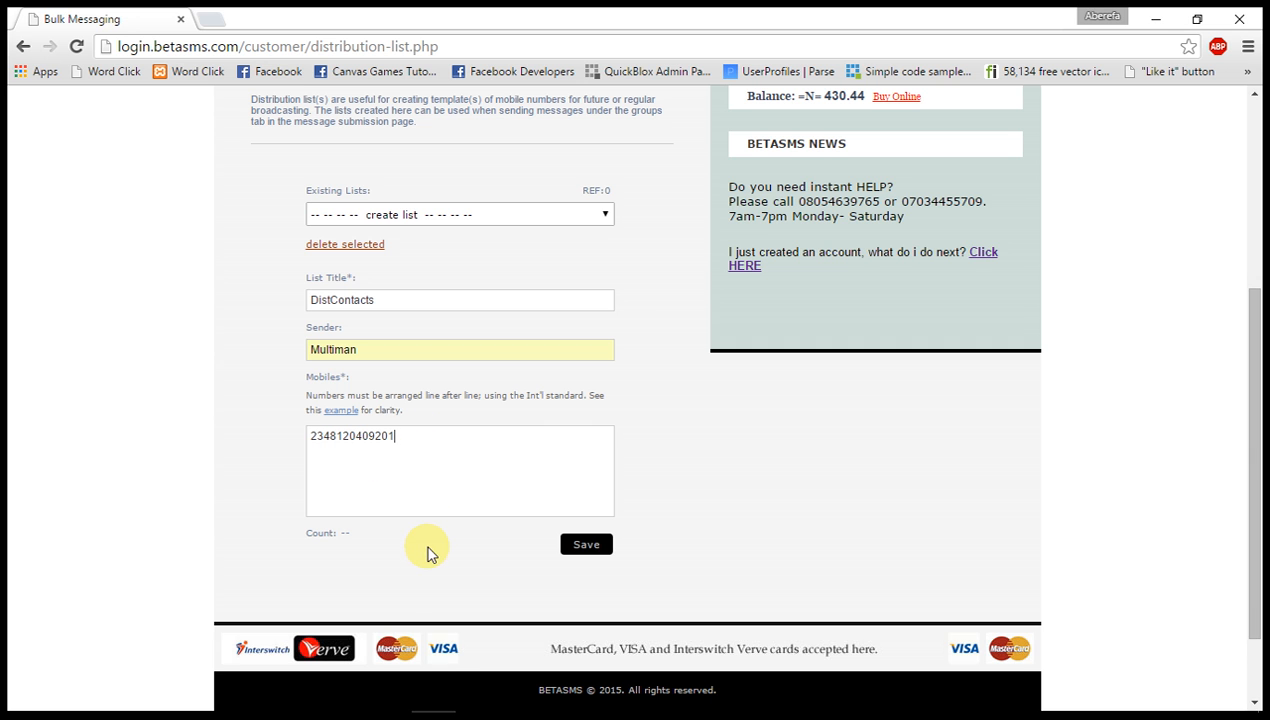
left_click_drag(404, 439, 266, 454)
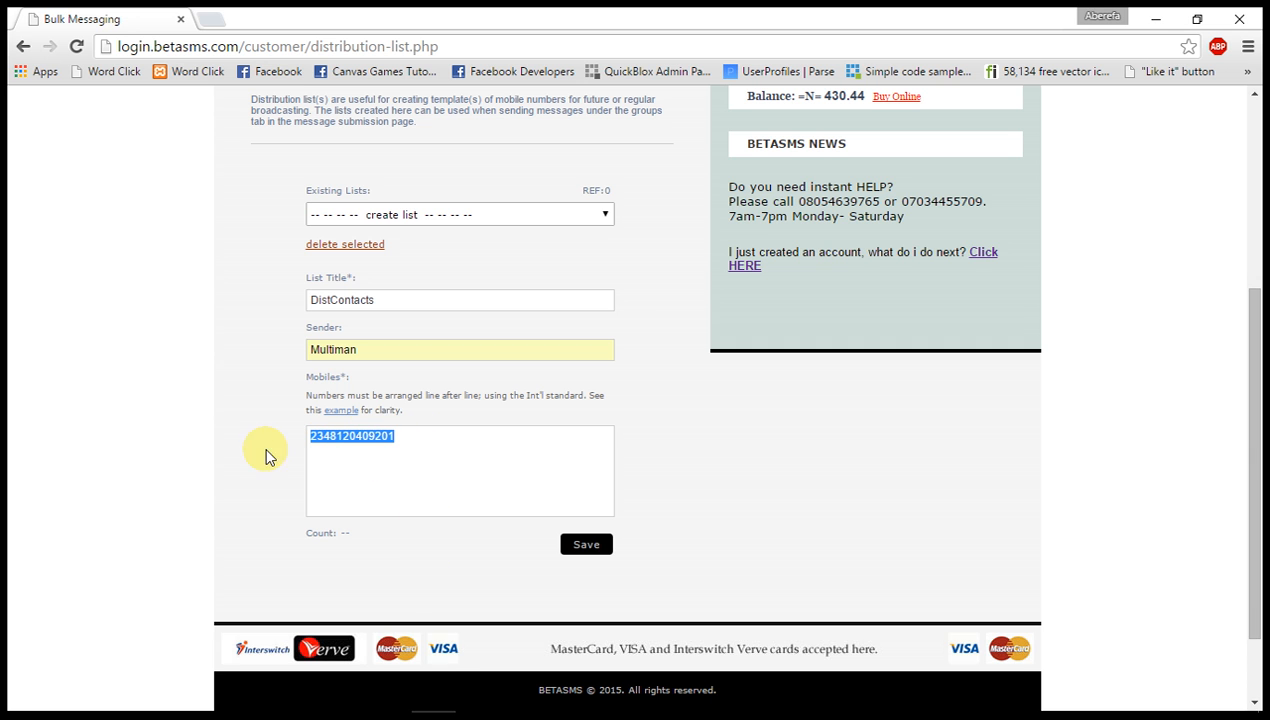
scroll(680, 320, "up", 4)
mouse_move(472, 340)
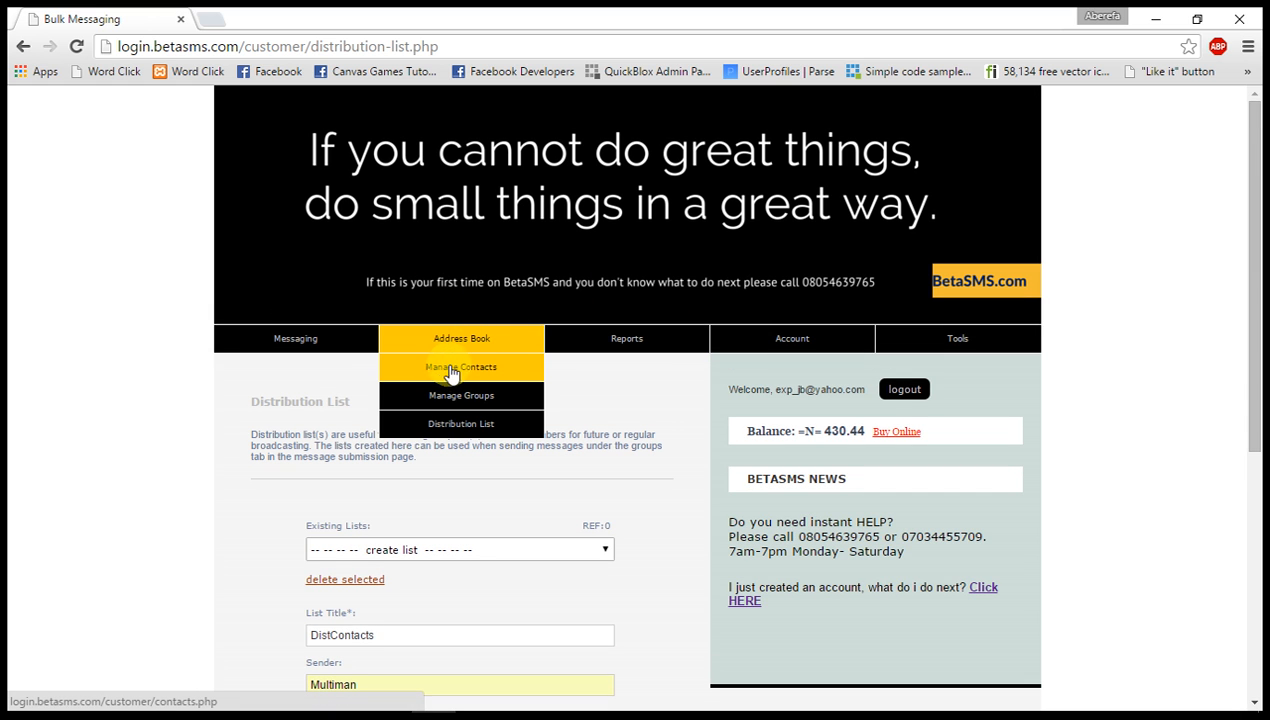
scroll(378, 452, "down", 3)
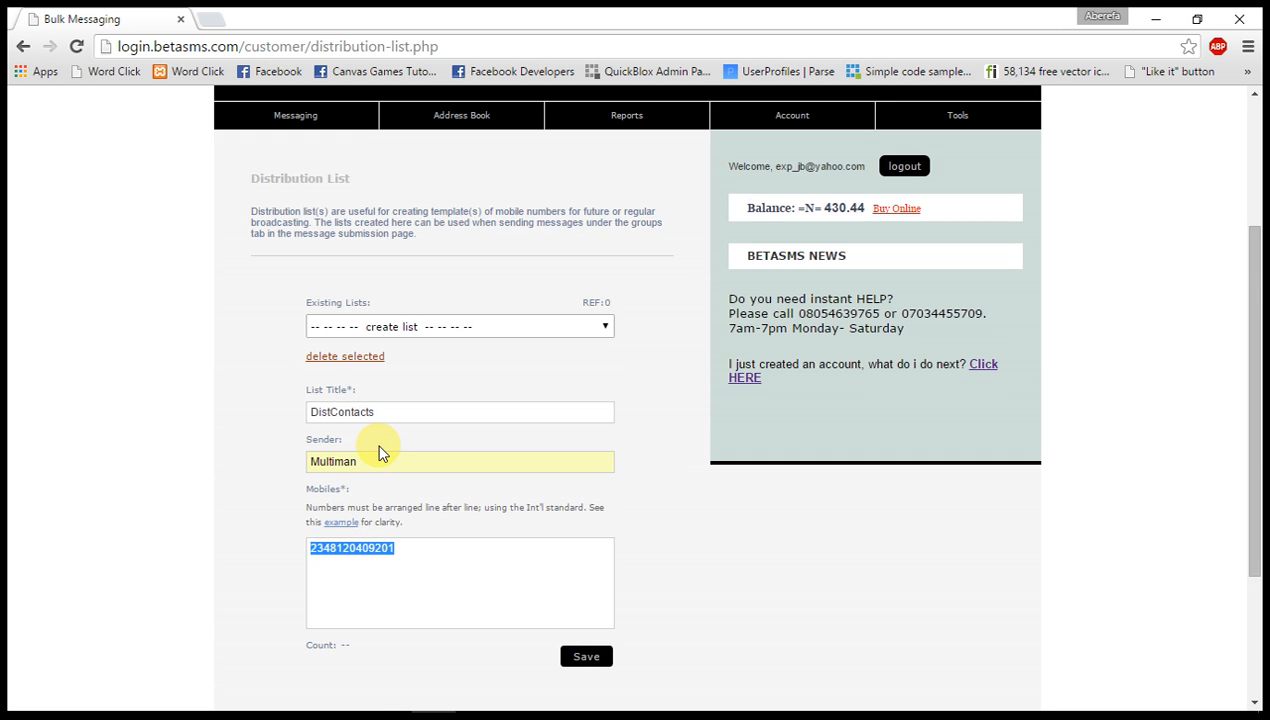
scroll(378, 452, "down", 2)
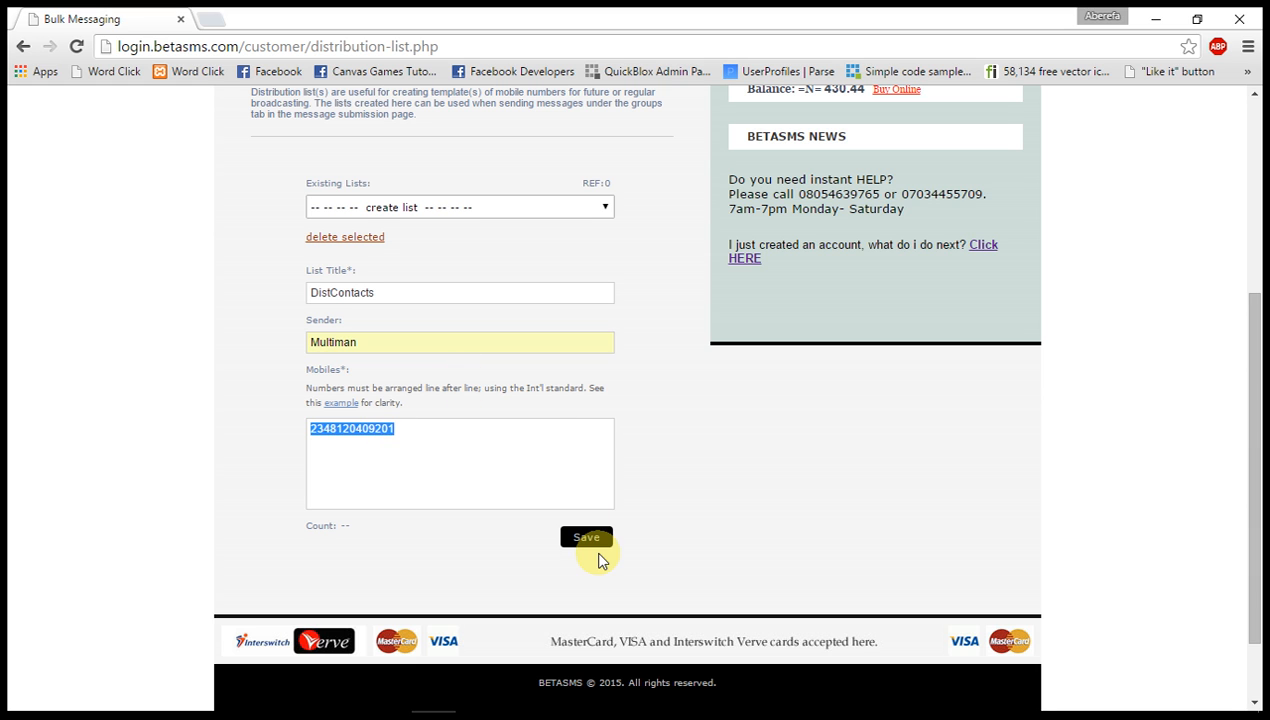
Paste the phone number onto two further lines of the Mobiles field, and delete these duplicates again.
left_click(580, 486)
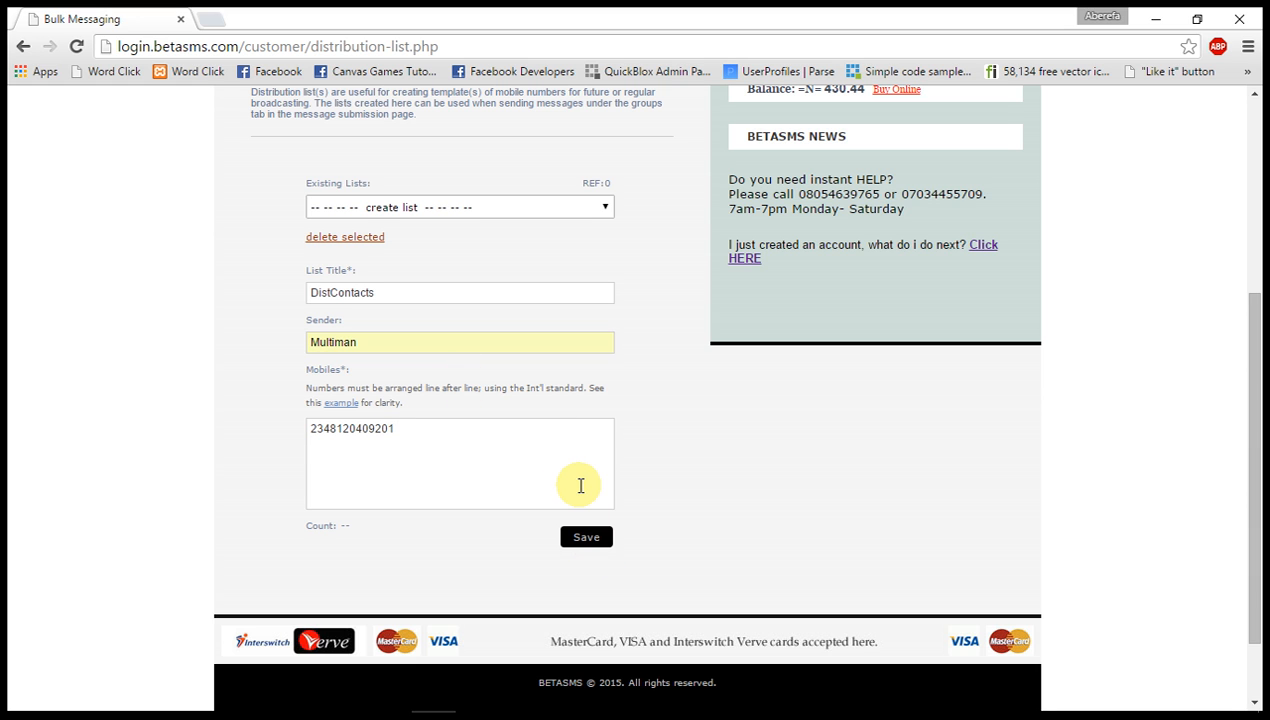
left_click_drag(393, 431, 303, 439)
key("ctrl+c")
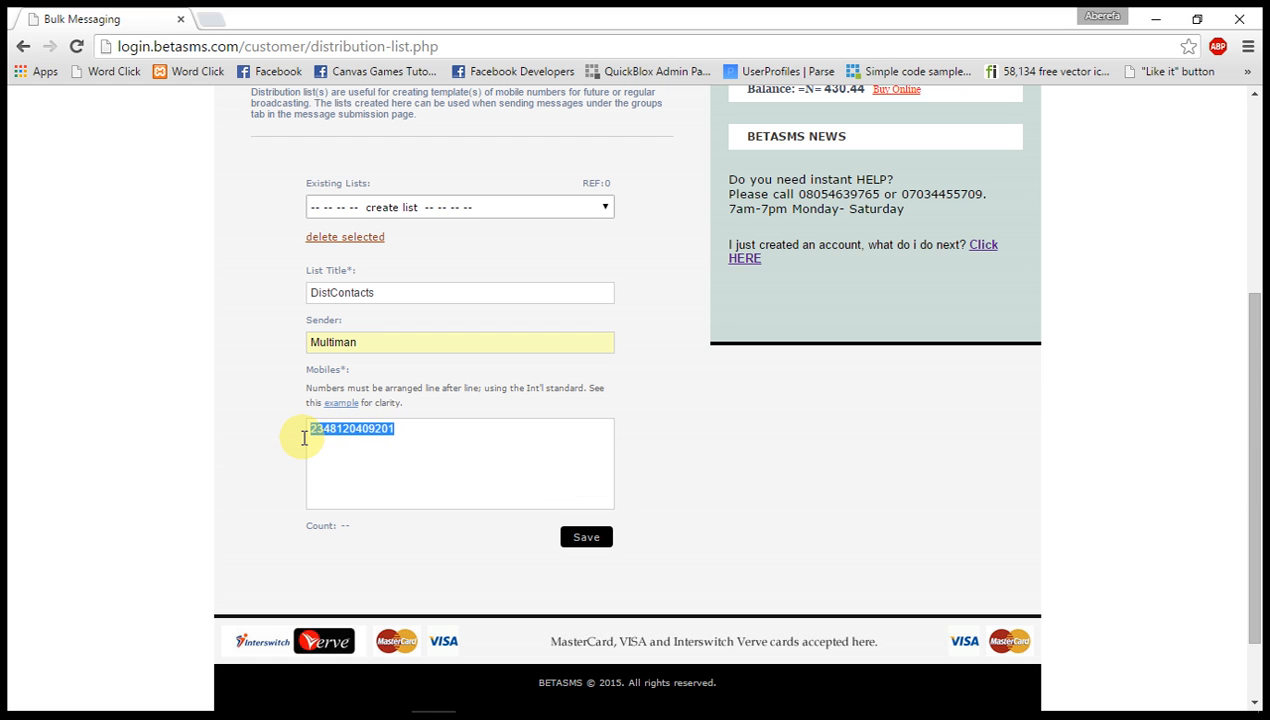
left_click(410, 432)
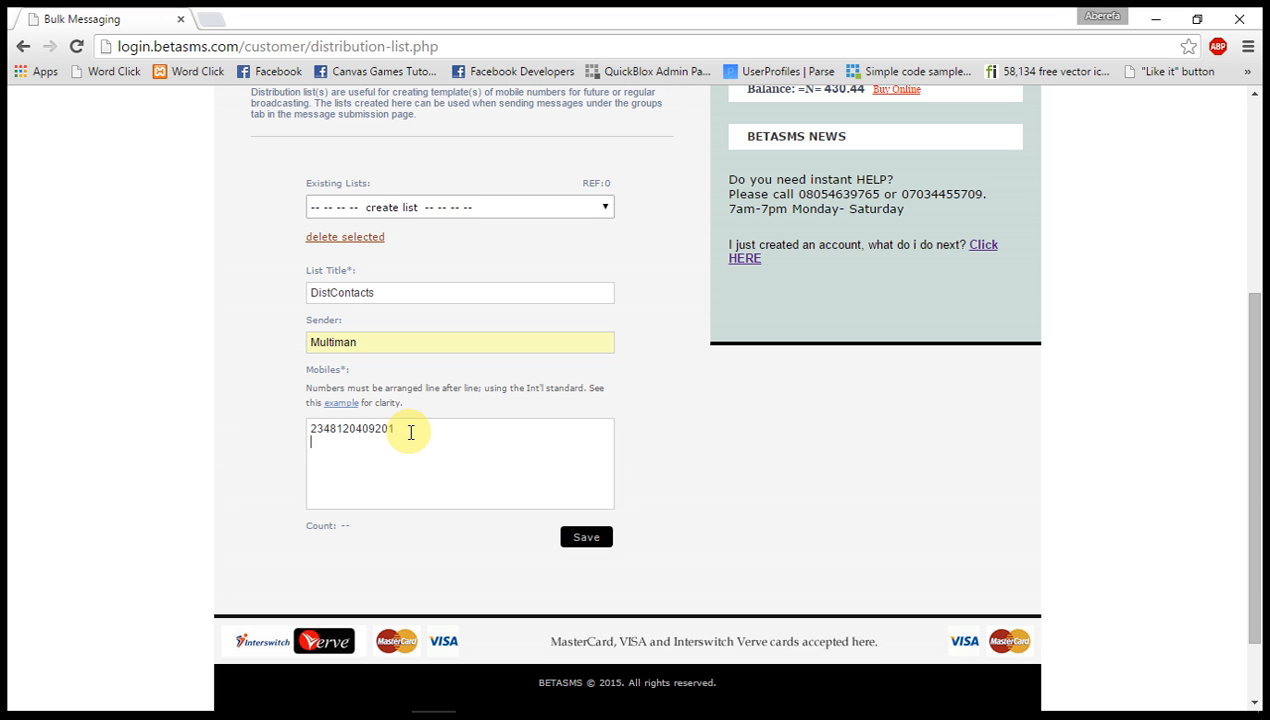
key("ctrl+v")
key("ctrl+v")
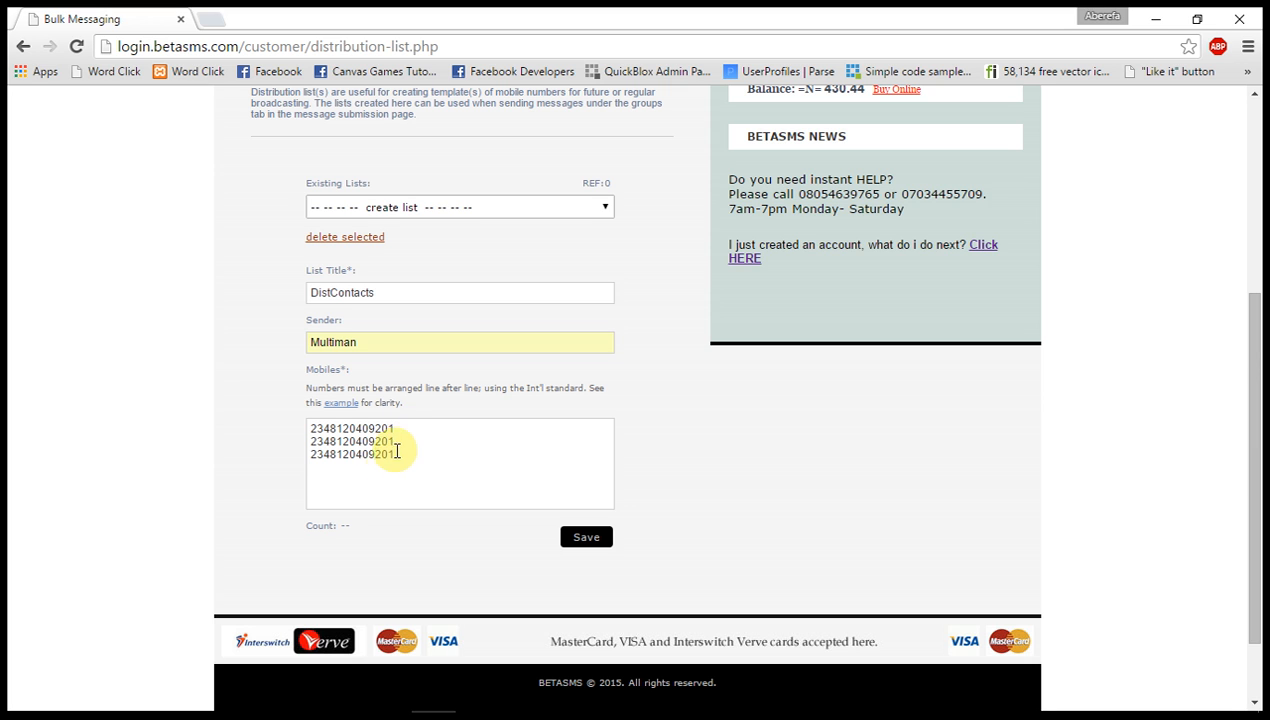
left_click_drag(400, 455, 283, 441)
key("BackSpace")
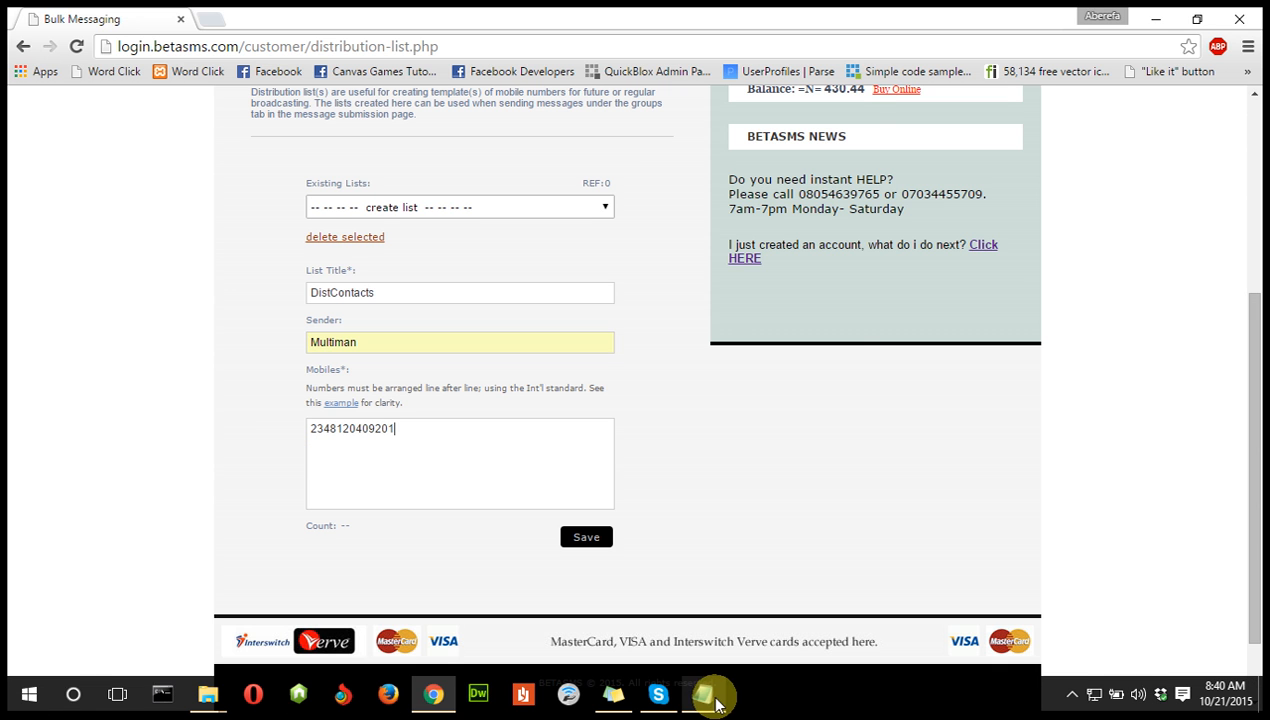
Switch to number - format.txt in Notepad, highlight all its numbers to examine their line-by-line arrangement, and return to the distribution list page.
left_click(712, 696)
right_click(715, 705)
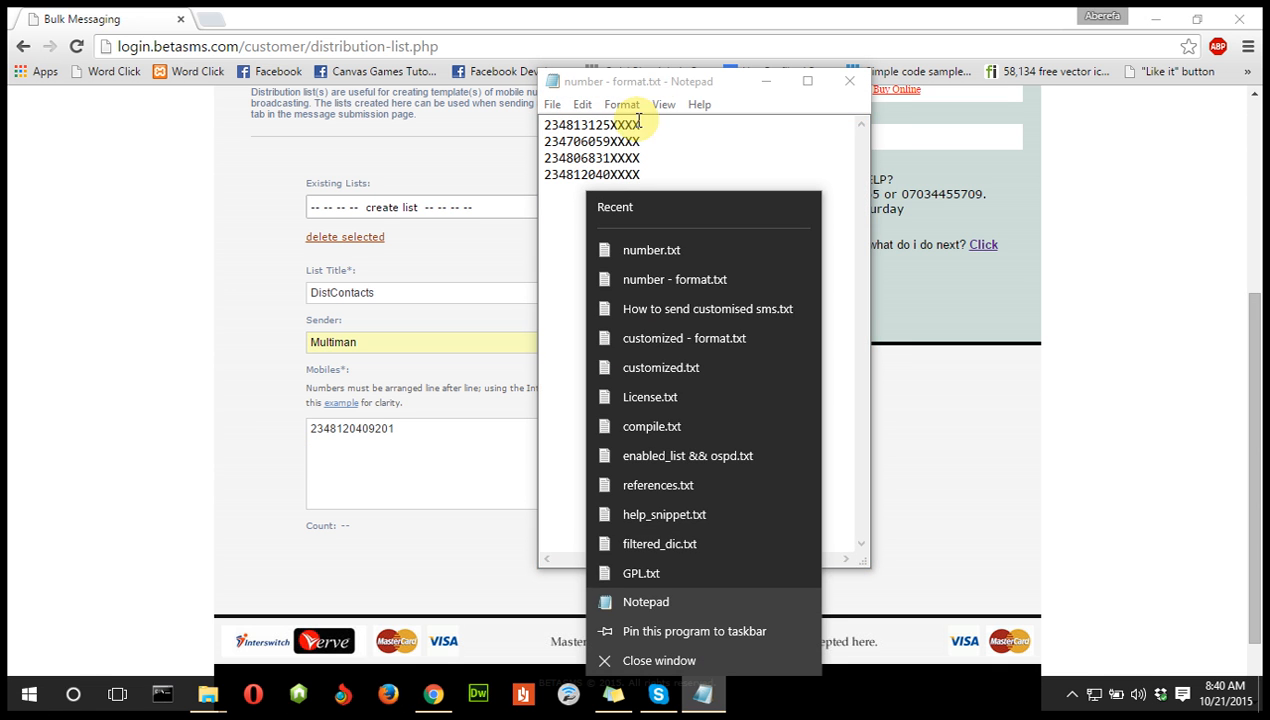
left_click(646, 162)
key("ctrl+a")
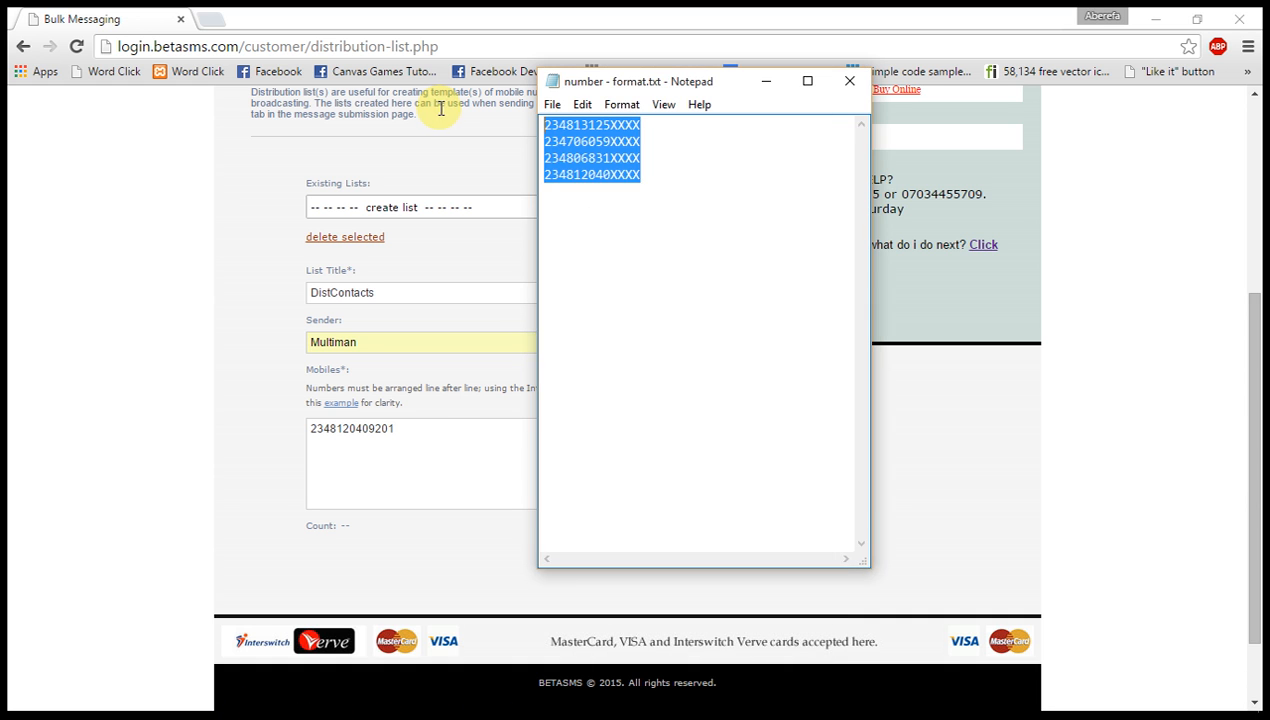
left_click(434, 442)
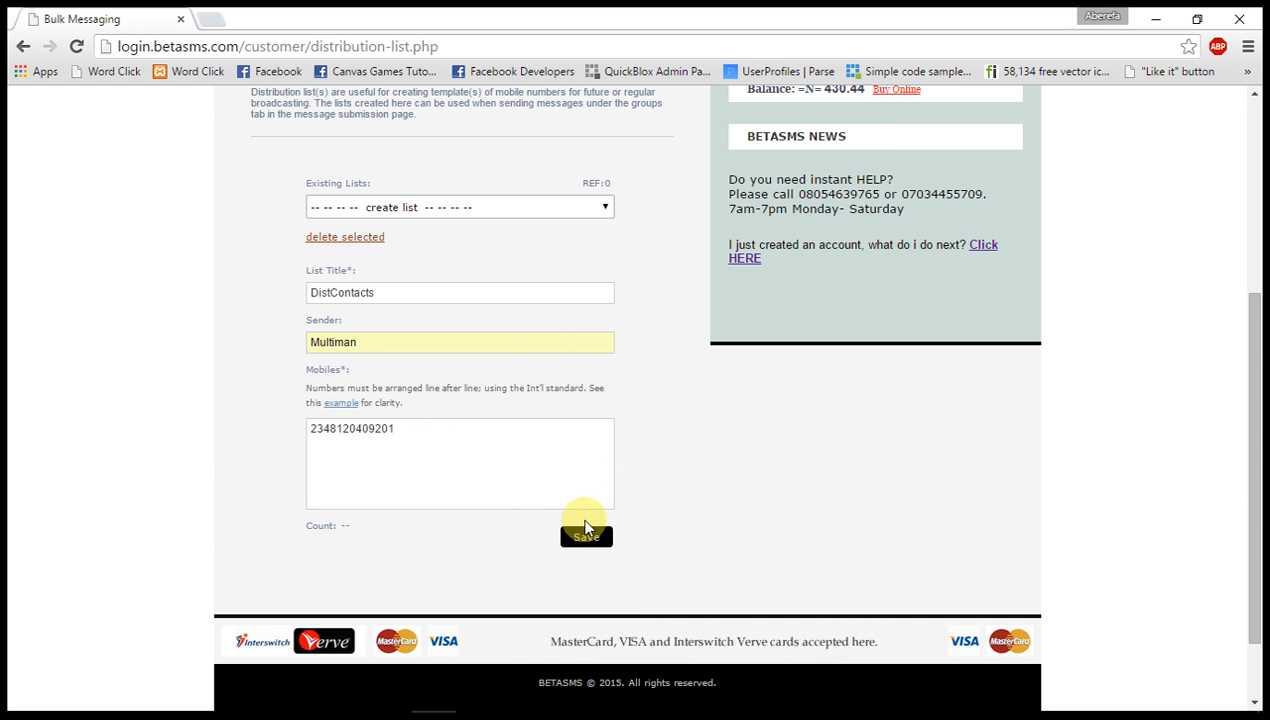
Save the distribution list, confirming the save, and look up DistContacts among the existing lists.
left_click(587, 538)
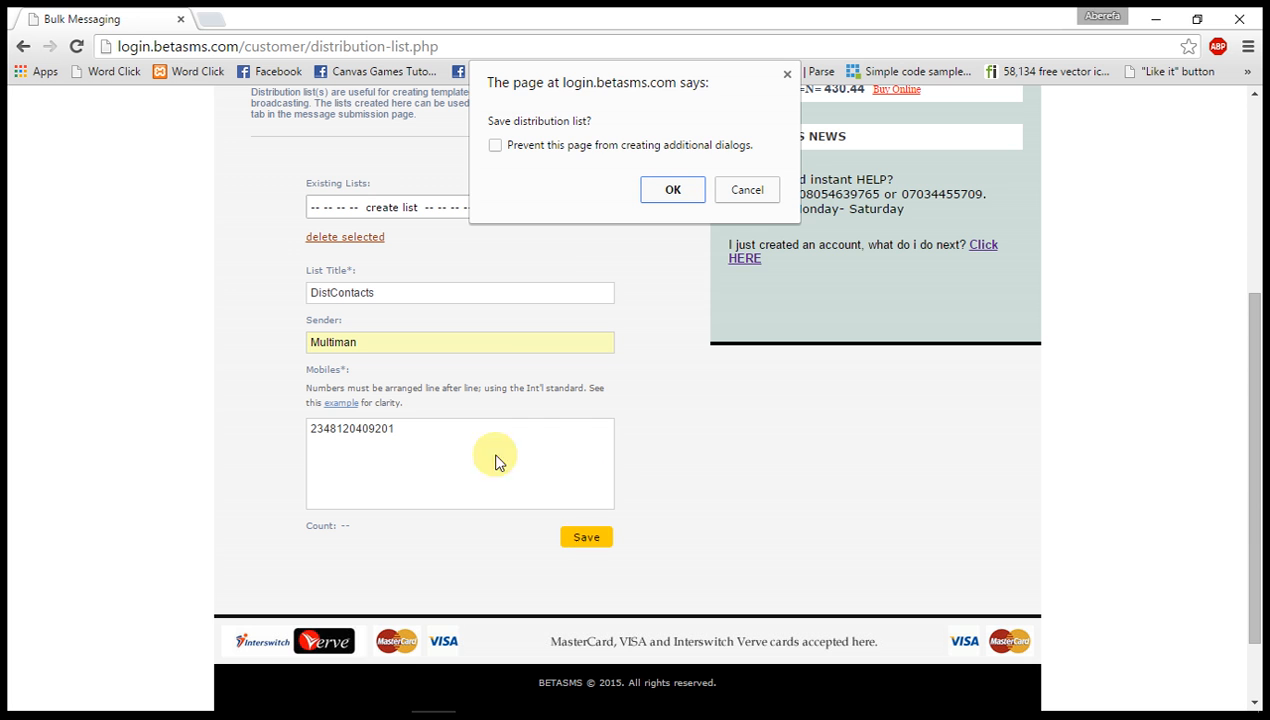
left_click(690, 197)
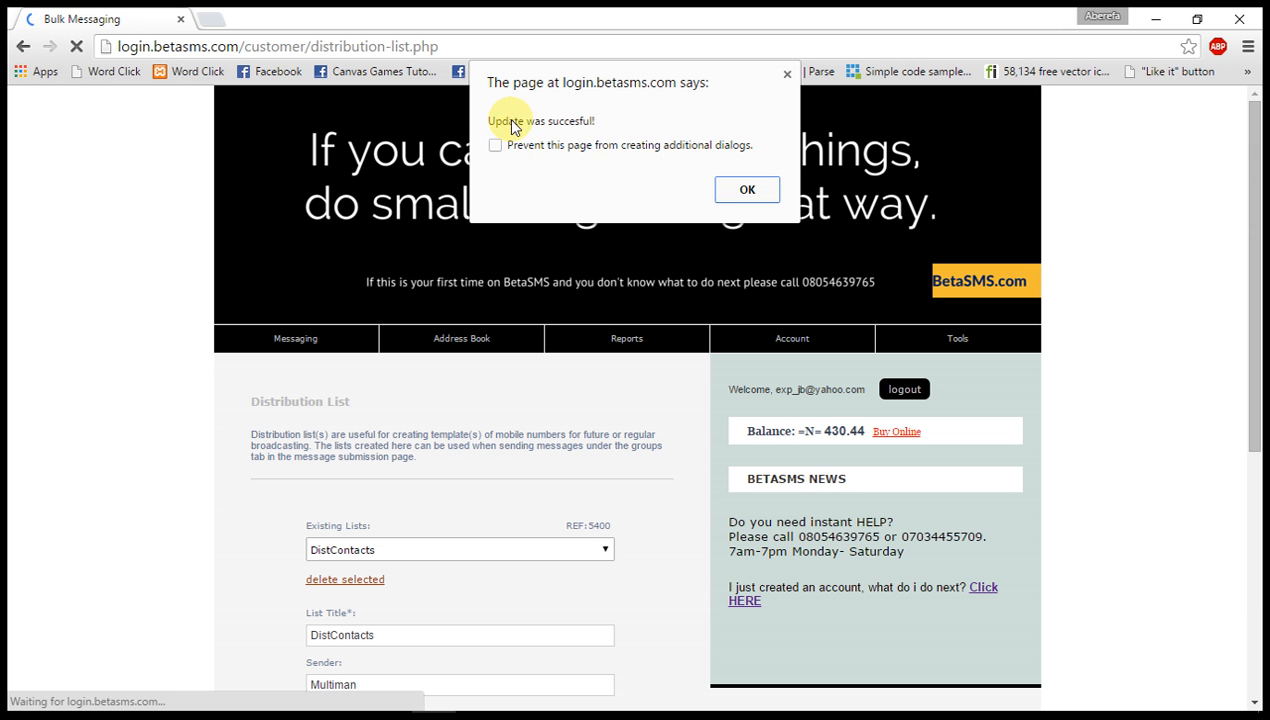
left_click(755, 195)
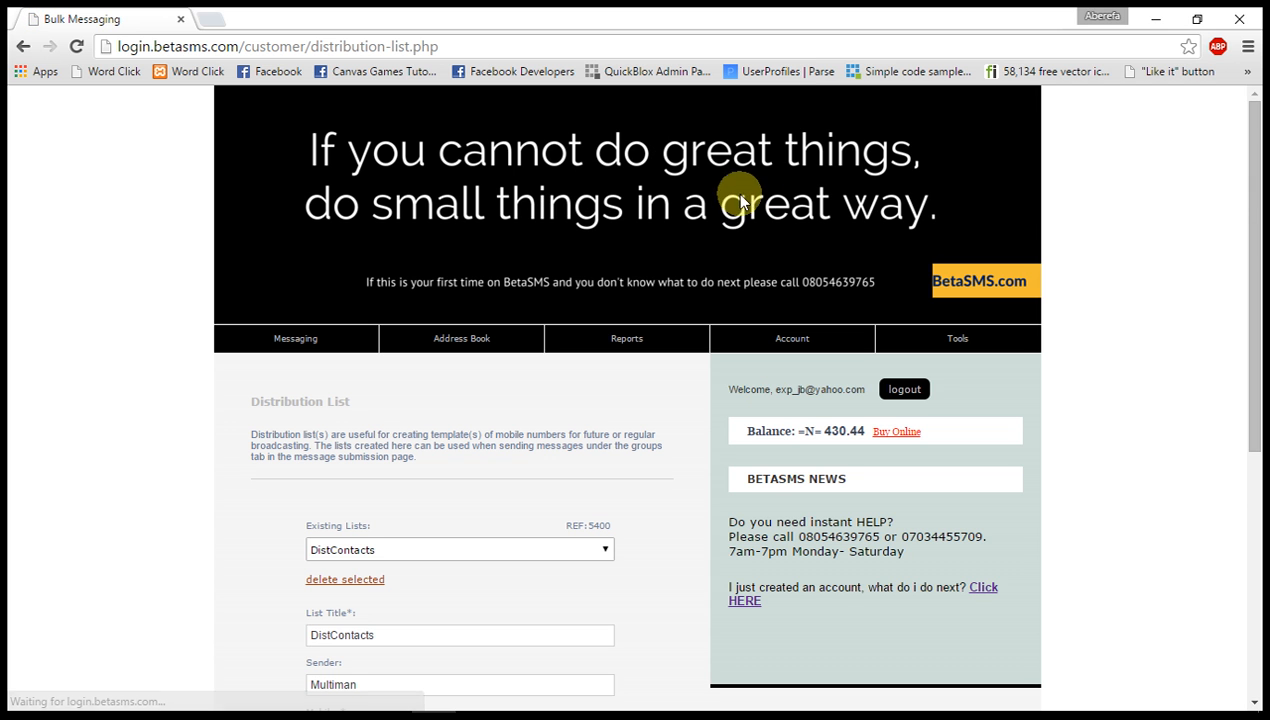
scroll(744, 554, "down", 2)
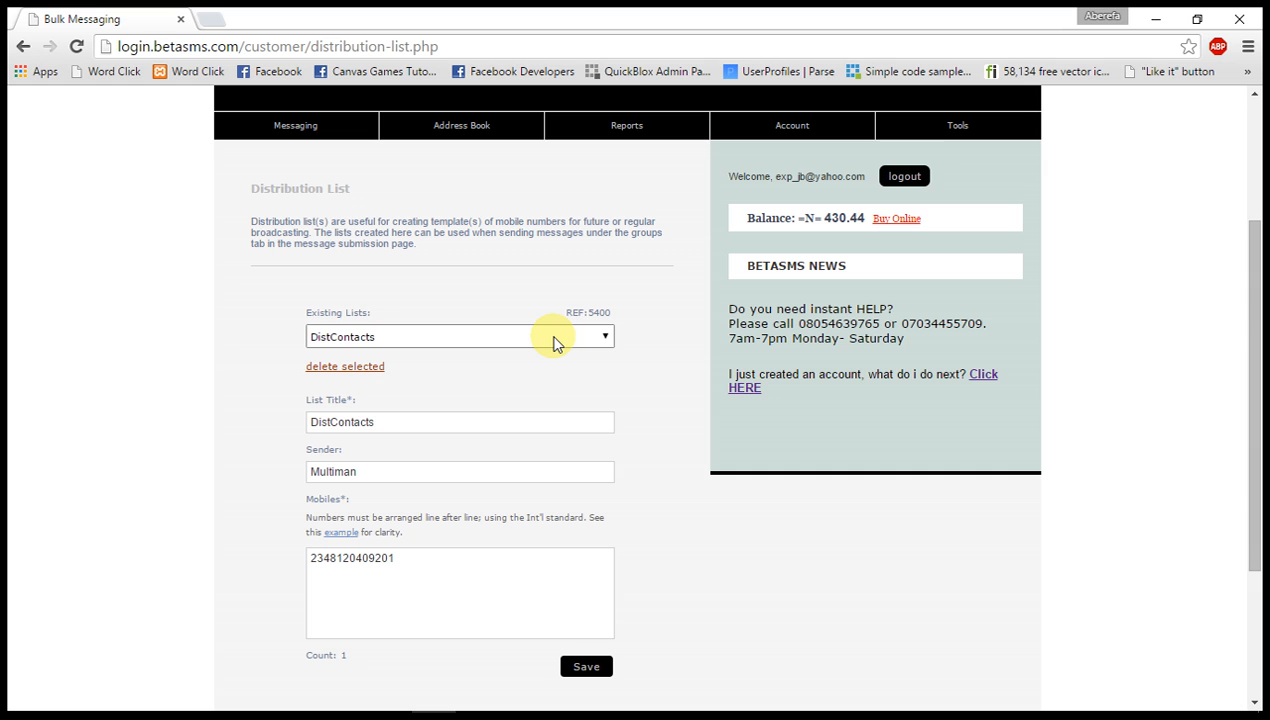
left_click(382, 336)
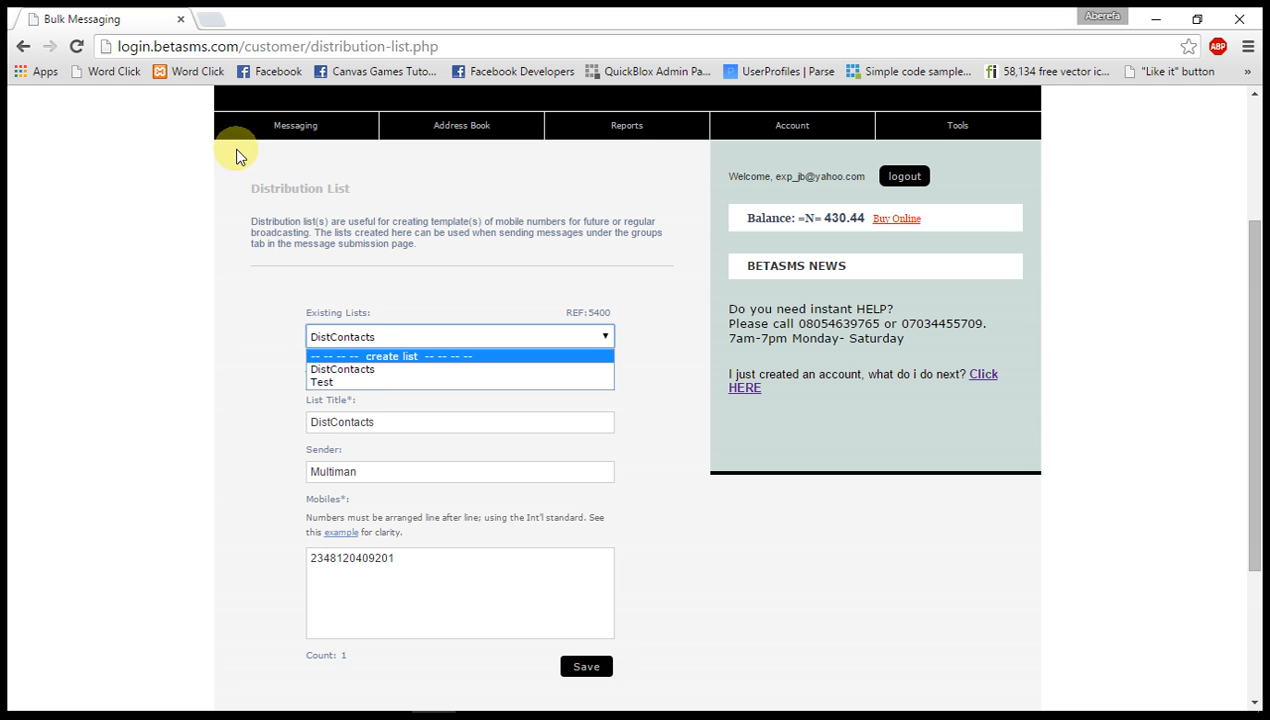
Go to the Send SMS page, switch to group messaging, and choose Distribution List as the list source.
mouse_move(292, 139)
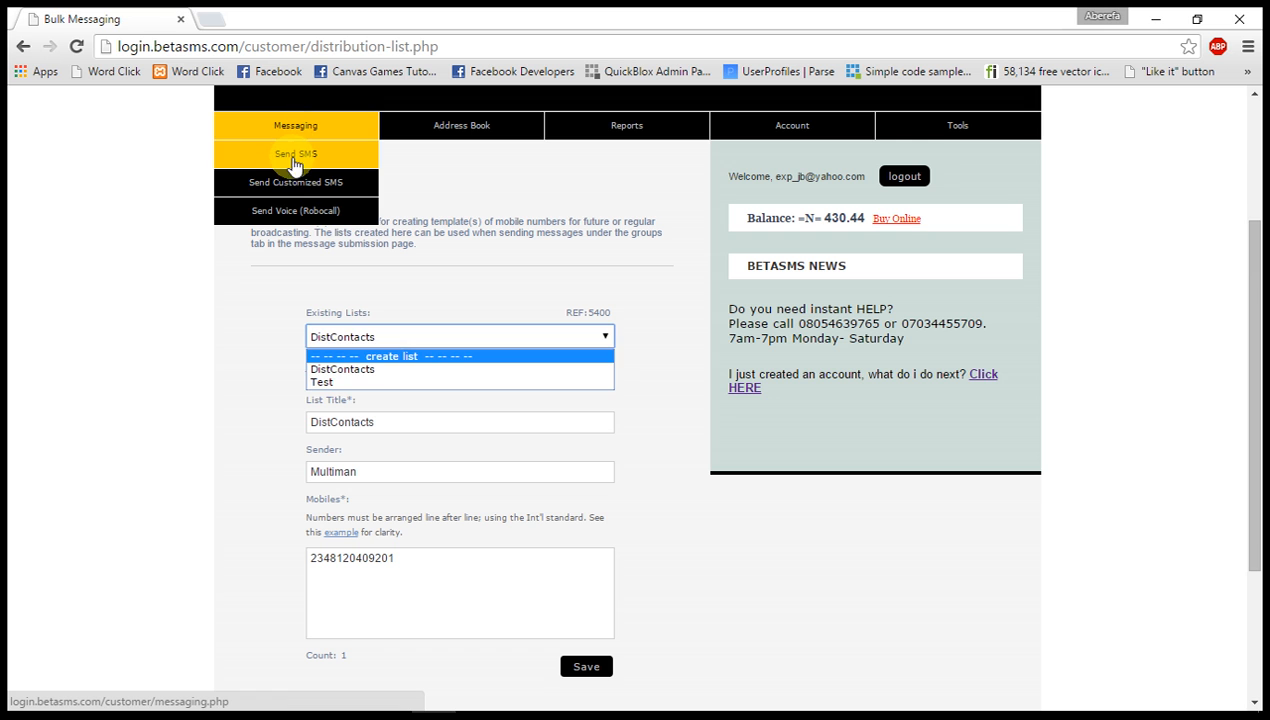
left_click(291, 157)
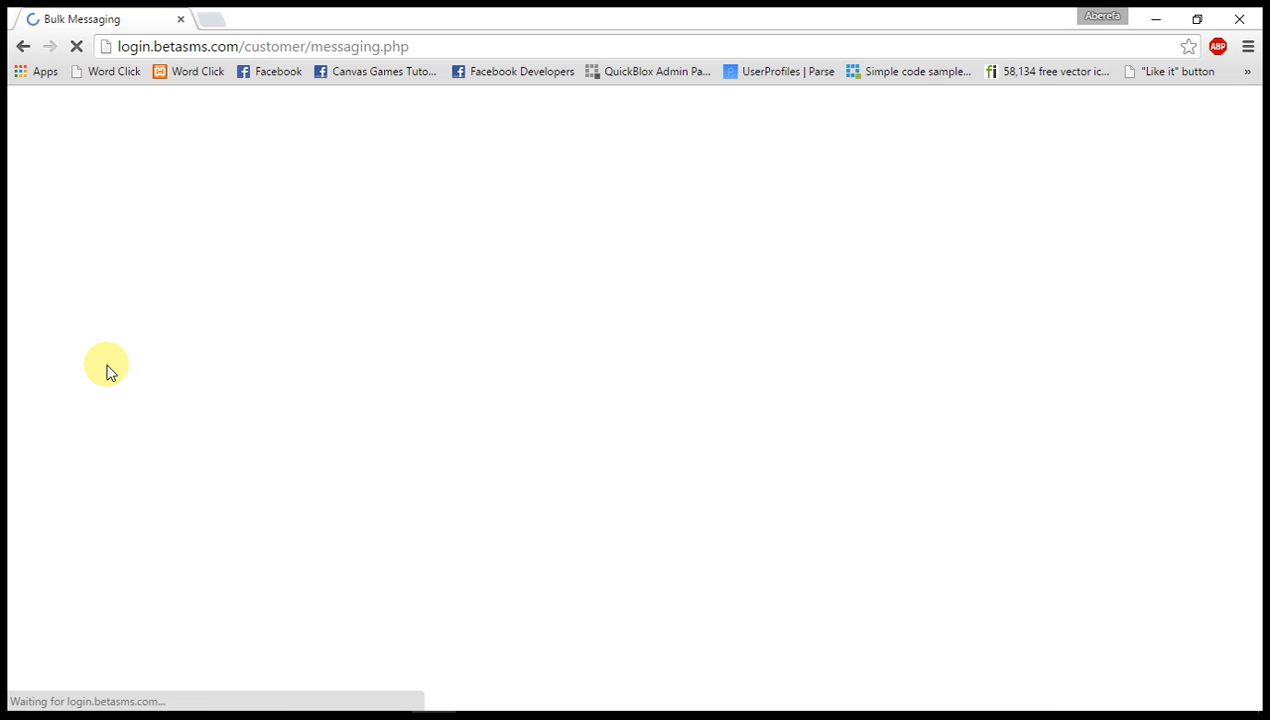
scroll(108, 371, "down", 3)
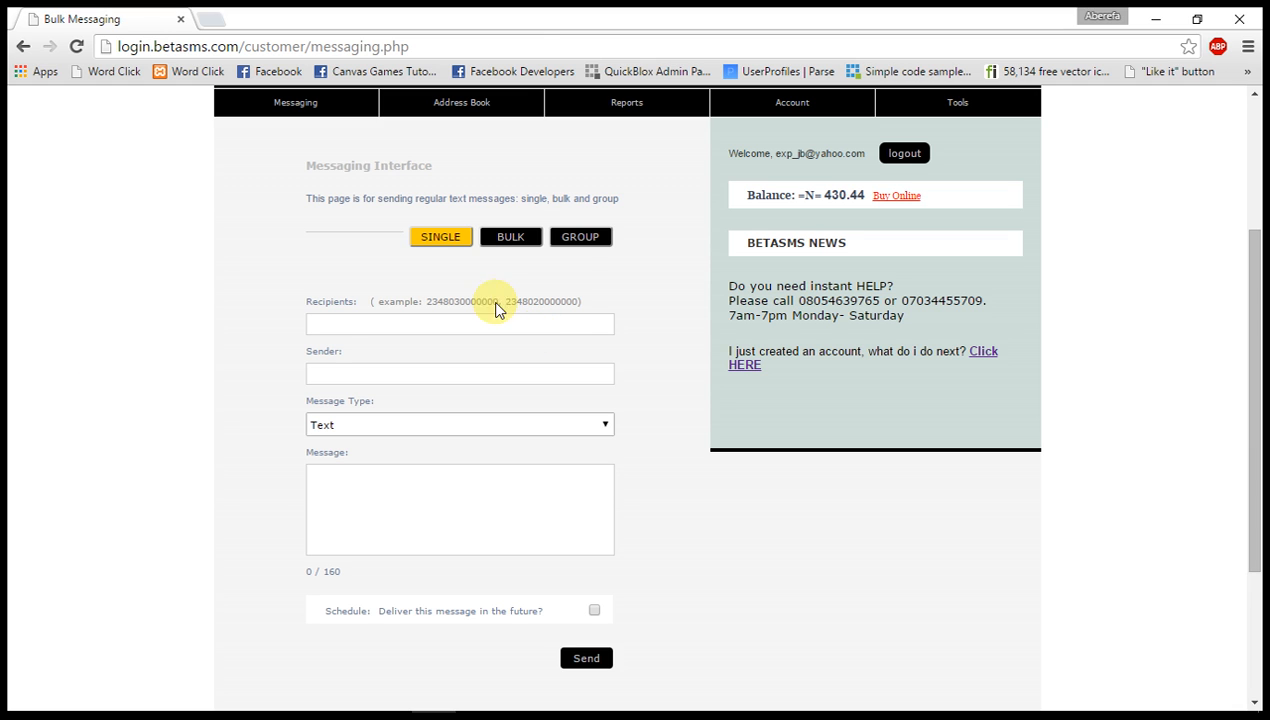
left_click(597, 245)
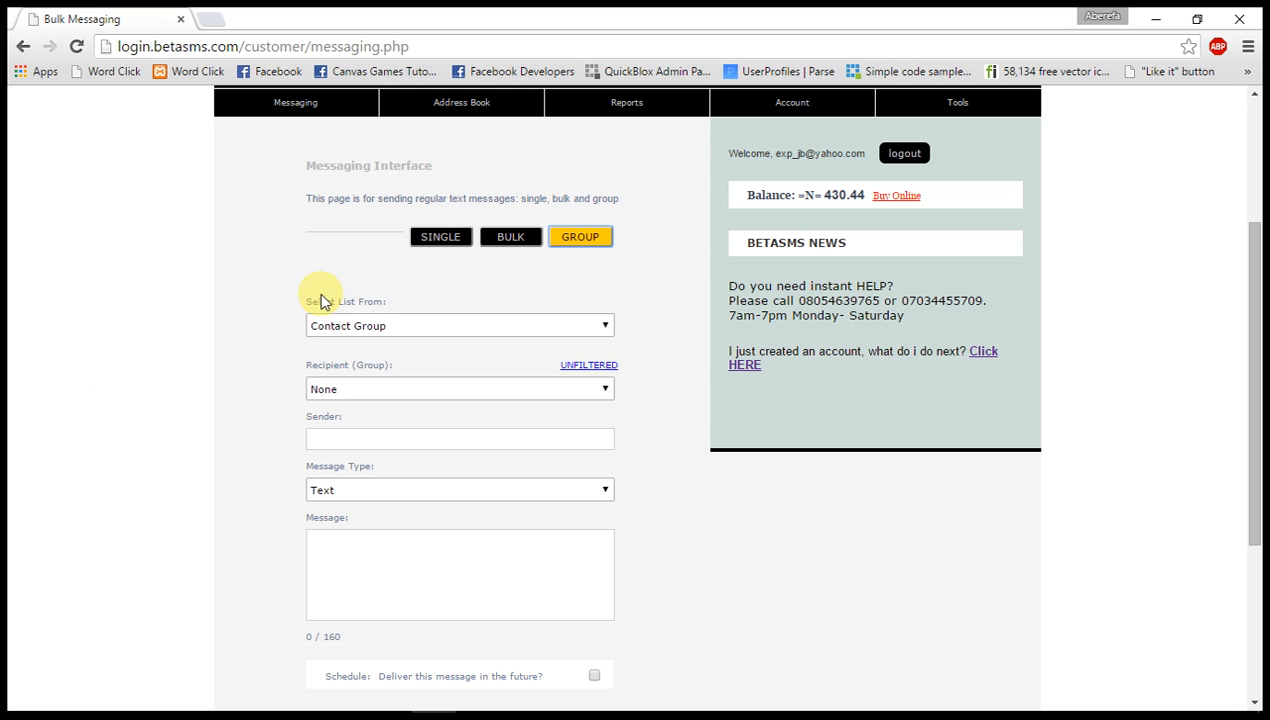
left_click(395, 330)
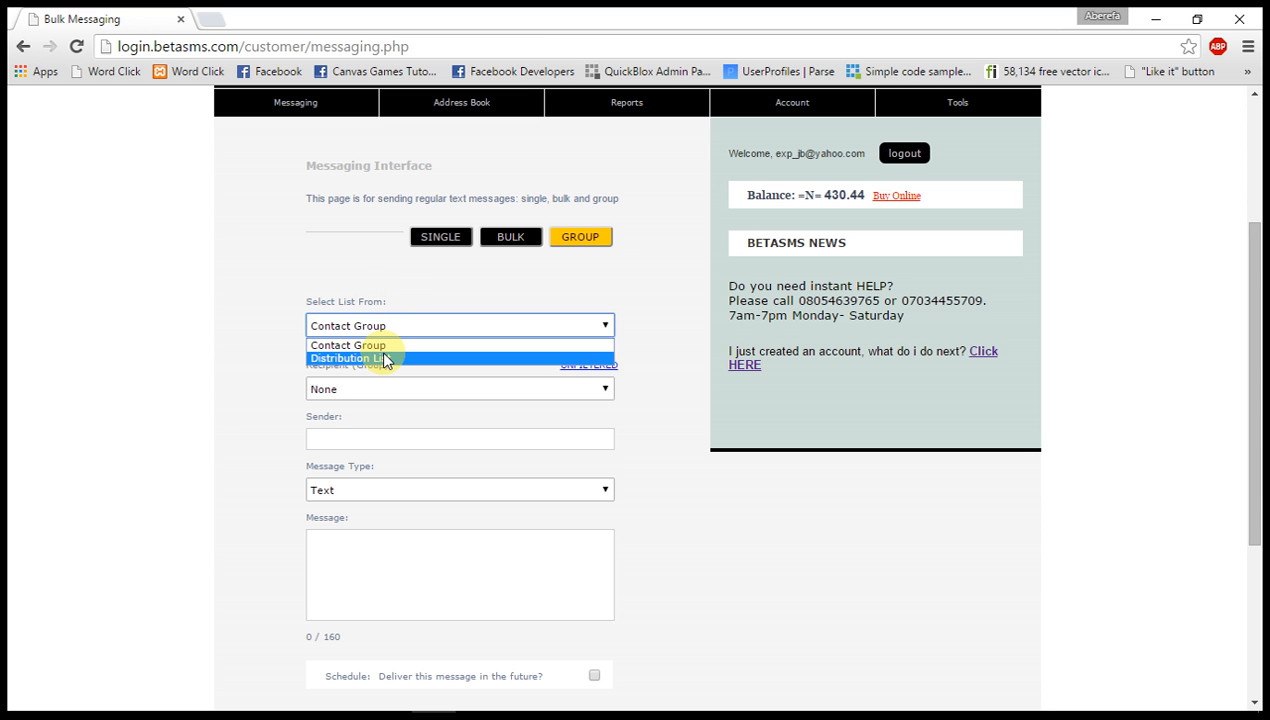
left_click(386, 358)
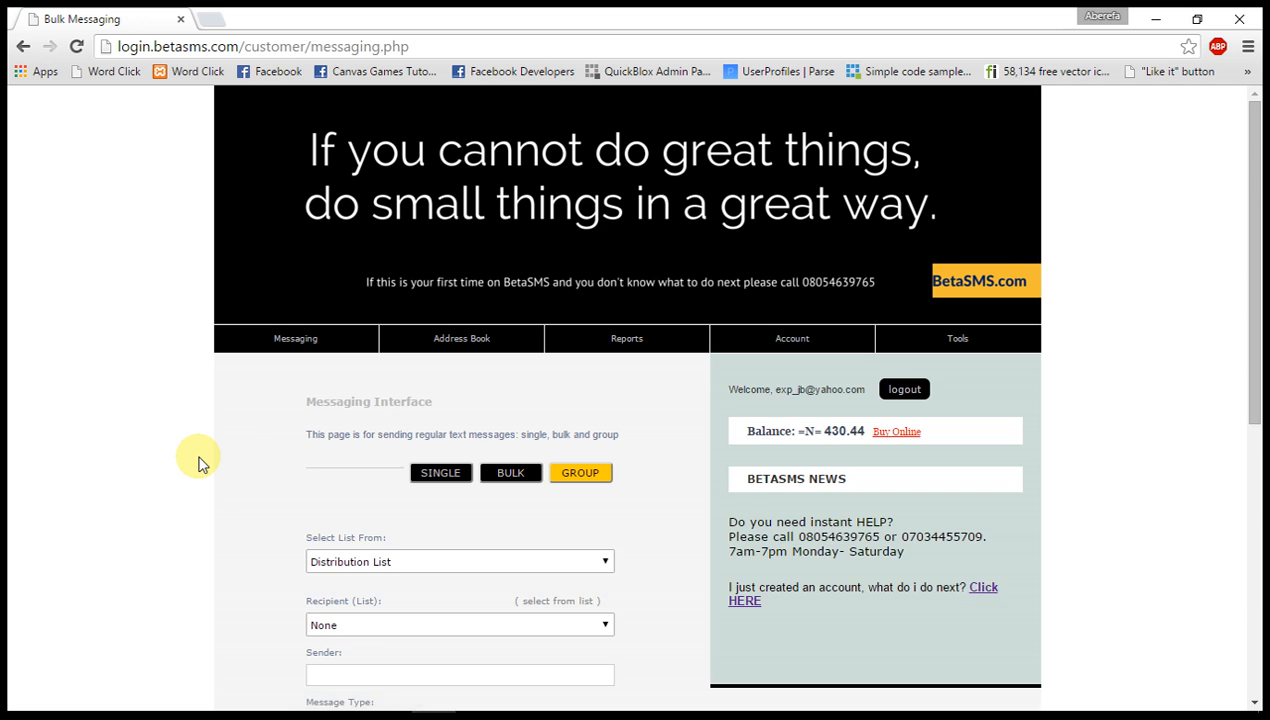
Choose the DistContacts distribution list as the message's recipient.
scroll(198, 462, "down", 2)
scroll(198, 462, "down", 1)
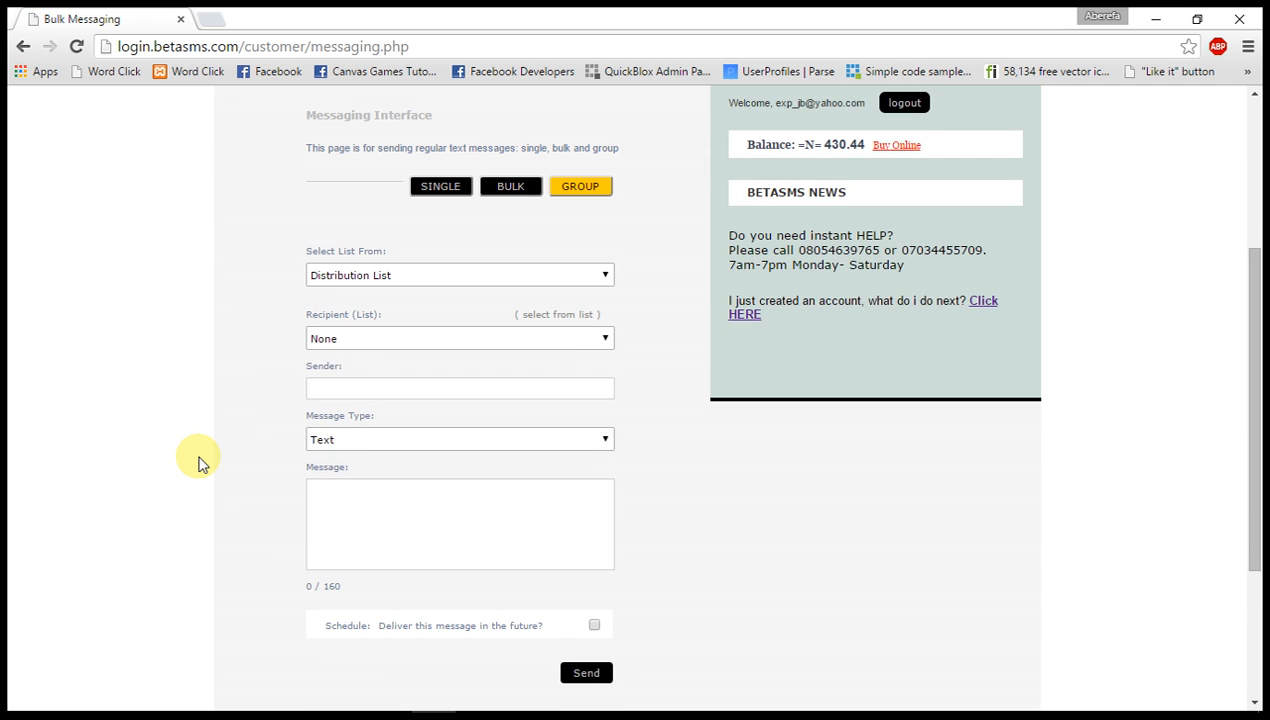
left_click(368, 342)
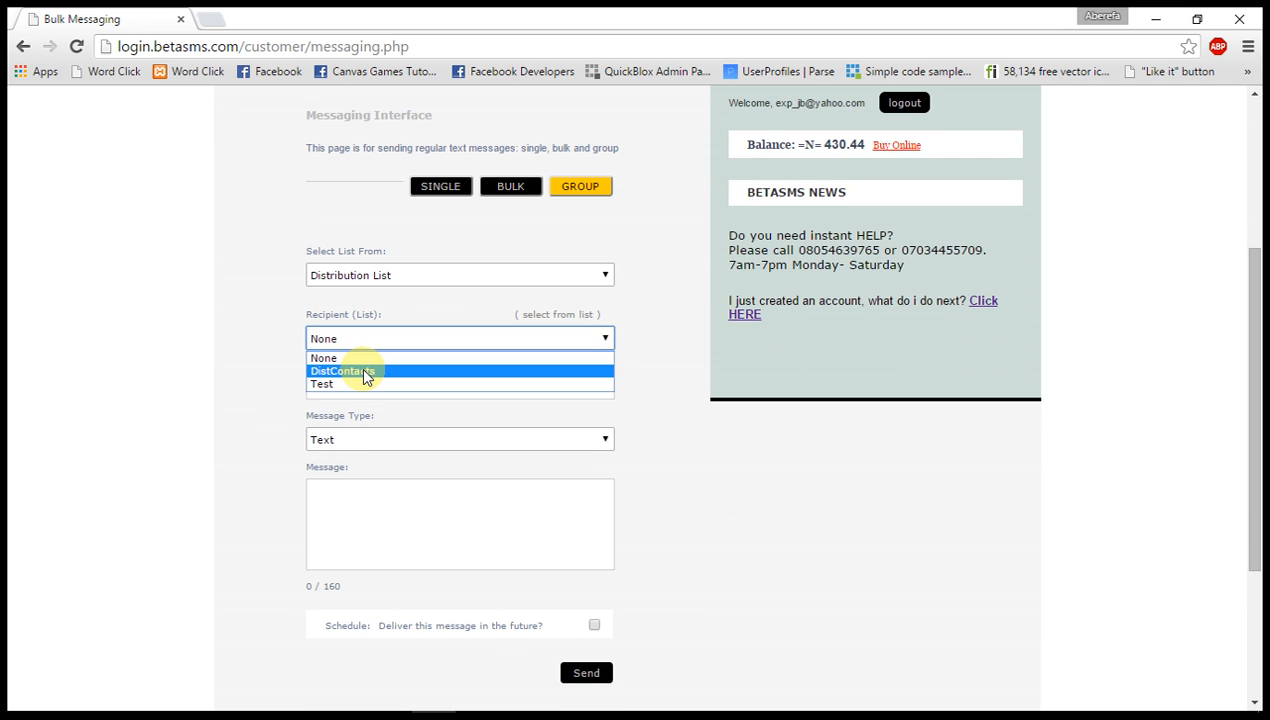
left_click(365, 373)
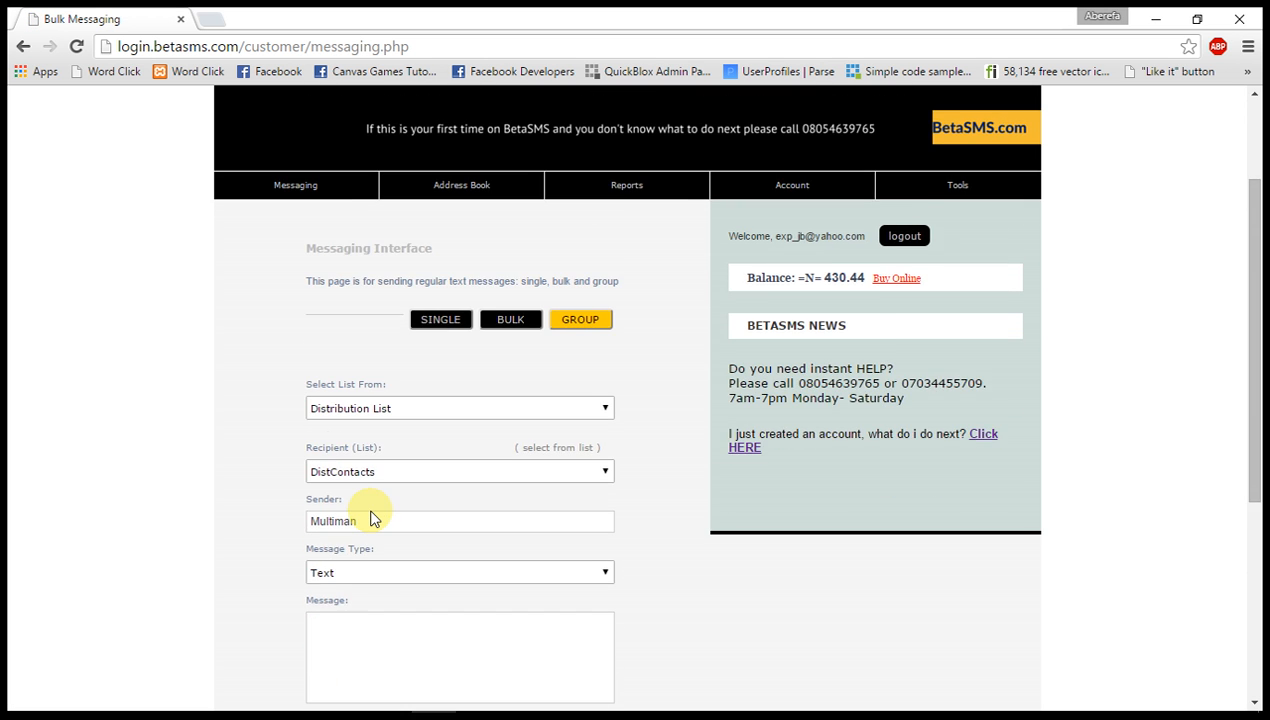
Write the text message "Hey there this is a test sms!" for the DistContacts list.
scroll(370, 518, "down", 1)
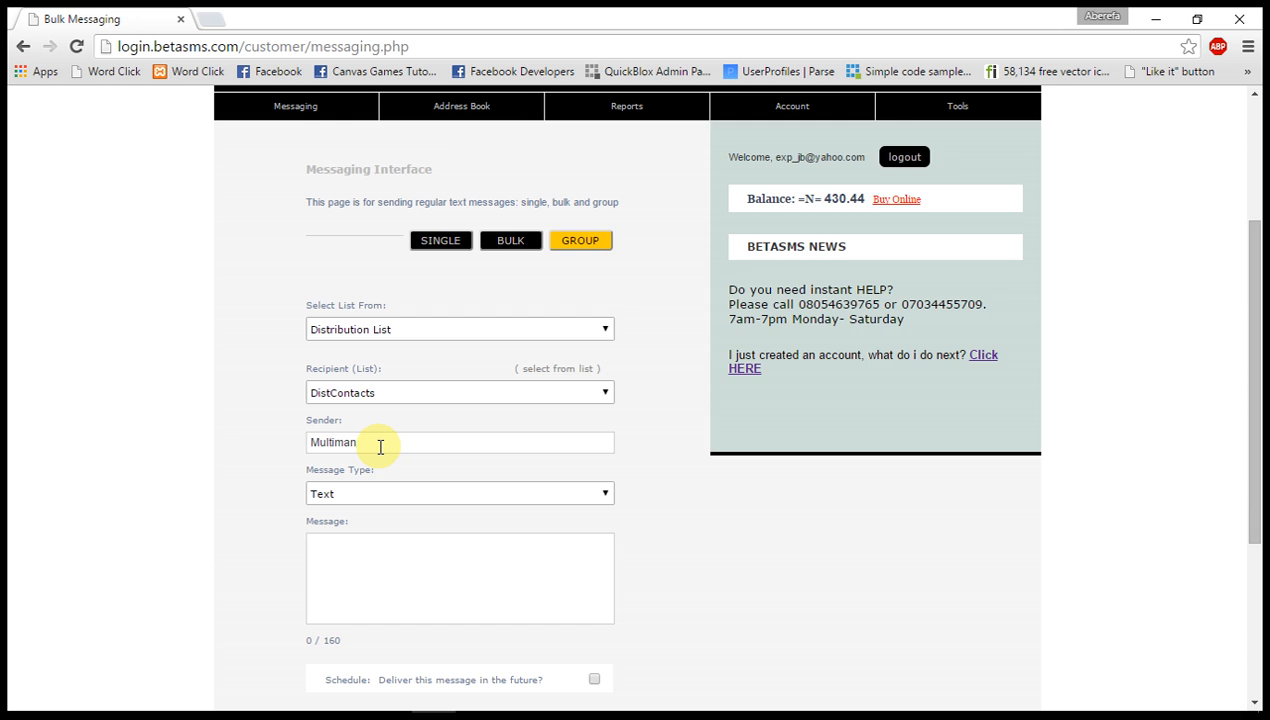
scroll(380, 447, "down", 1)
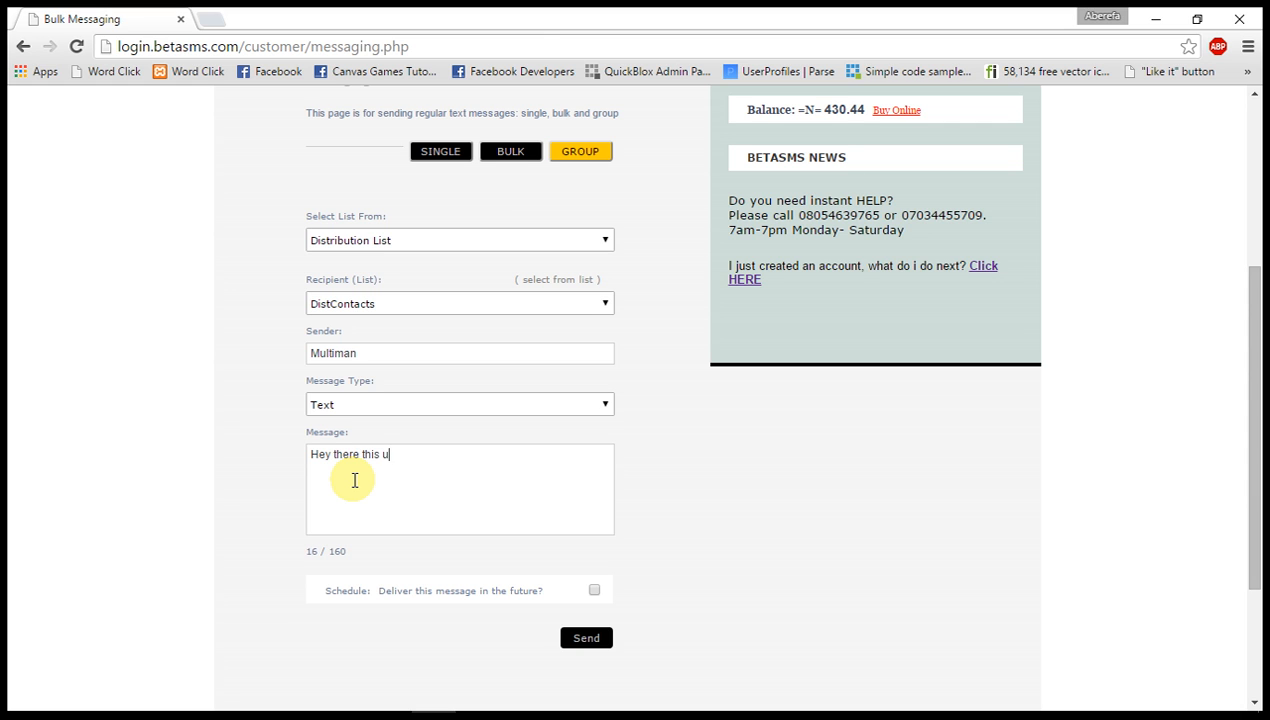
type("this is a test ss")
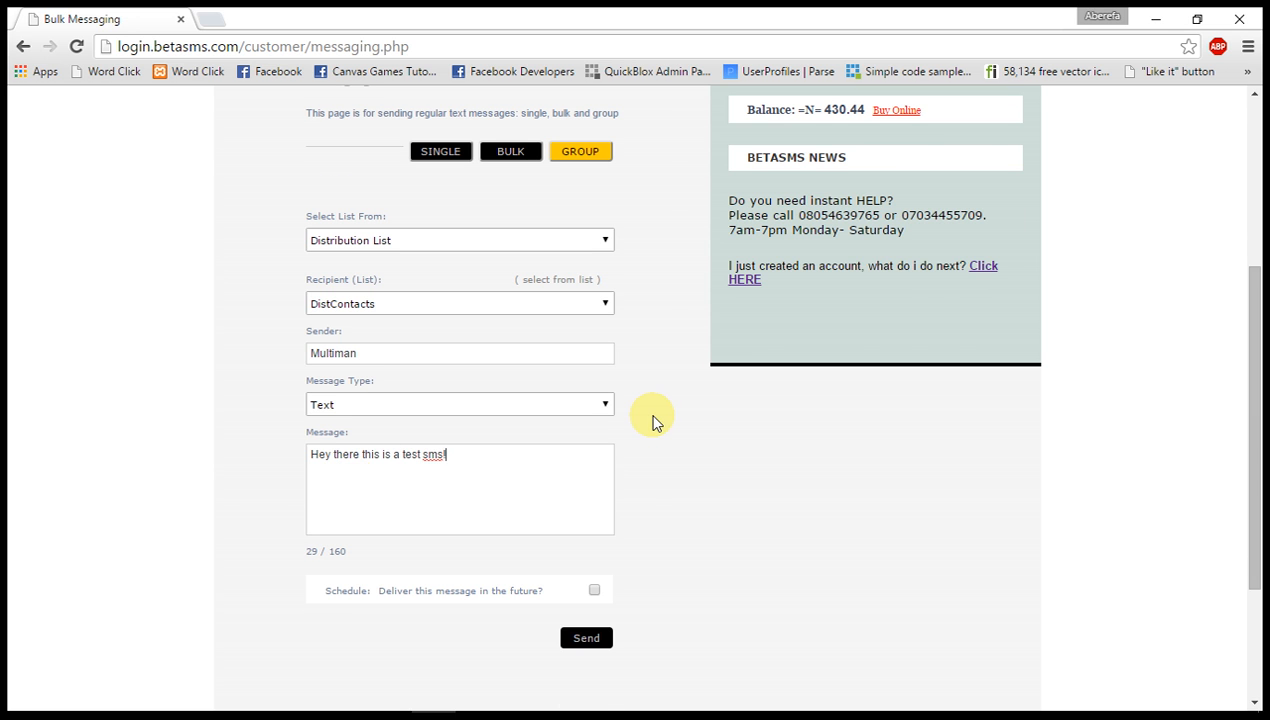
Review the group message's list source, recipient list, sender, type and text, along with the account balance.
scroll(647, 412, "up", 1)
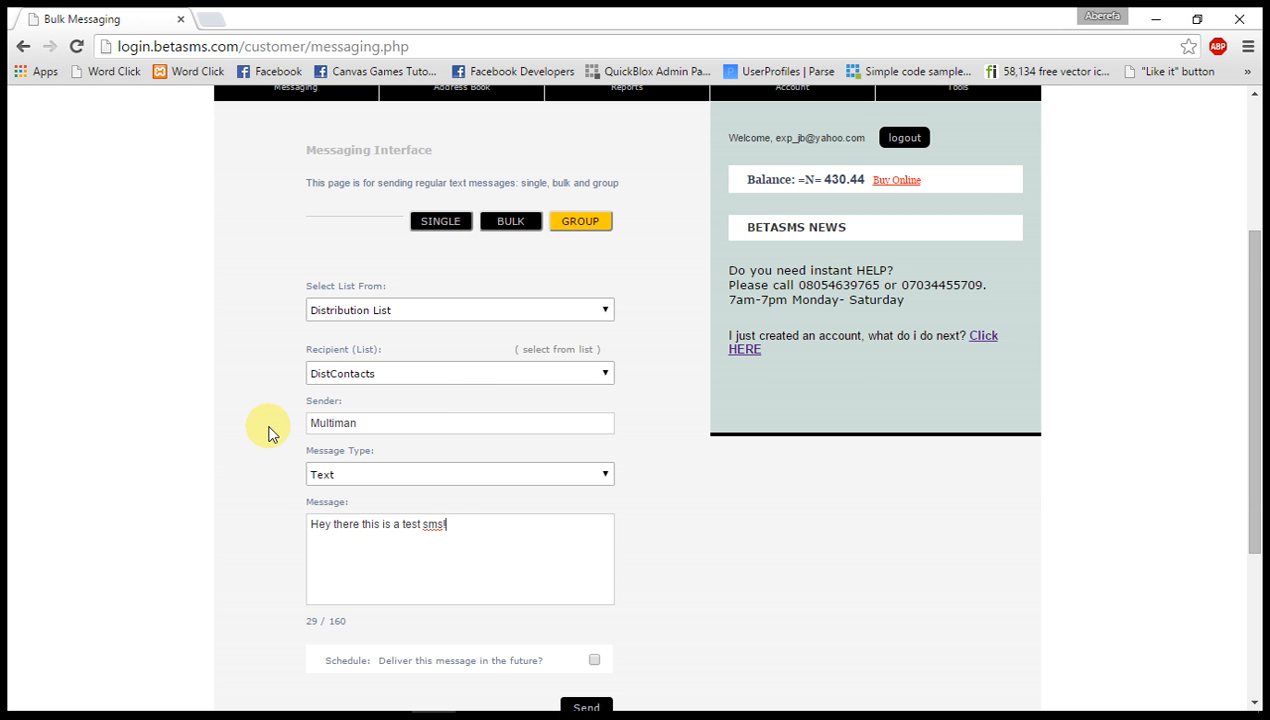
scroll(268, 432, "up", 1)
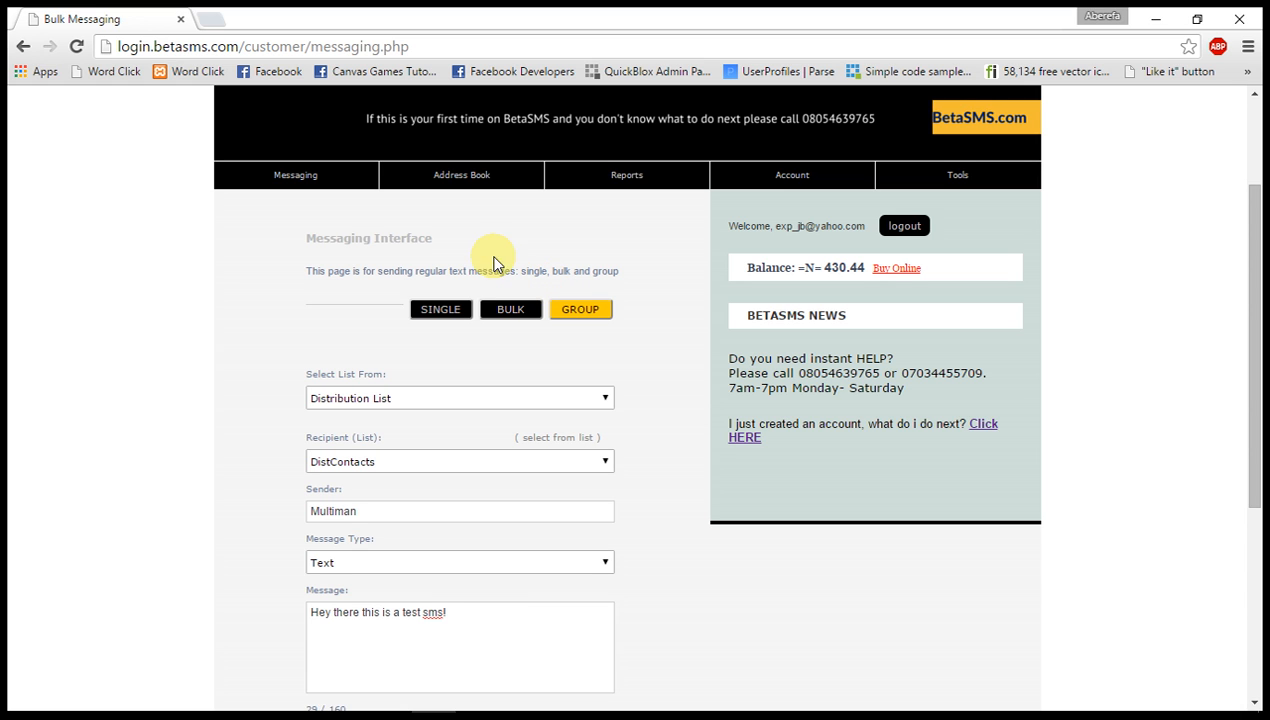
mouse_move(503, 183)
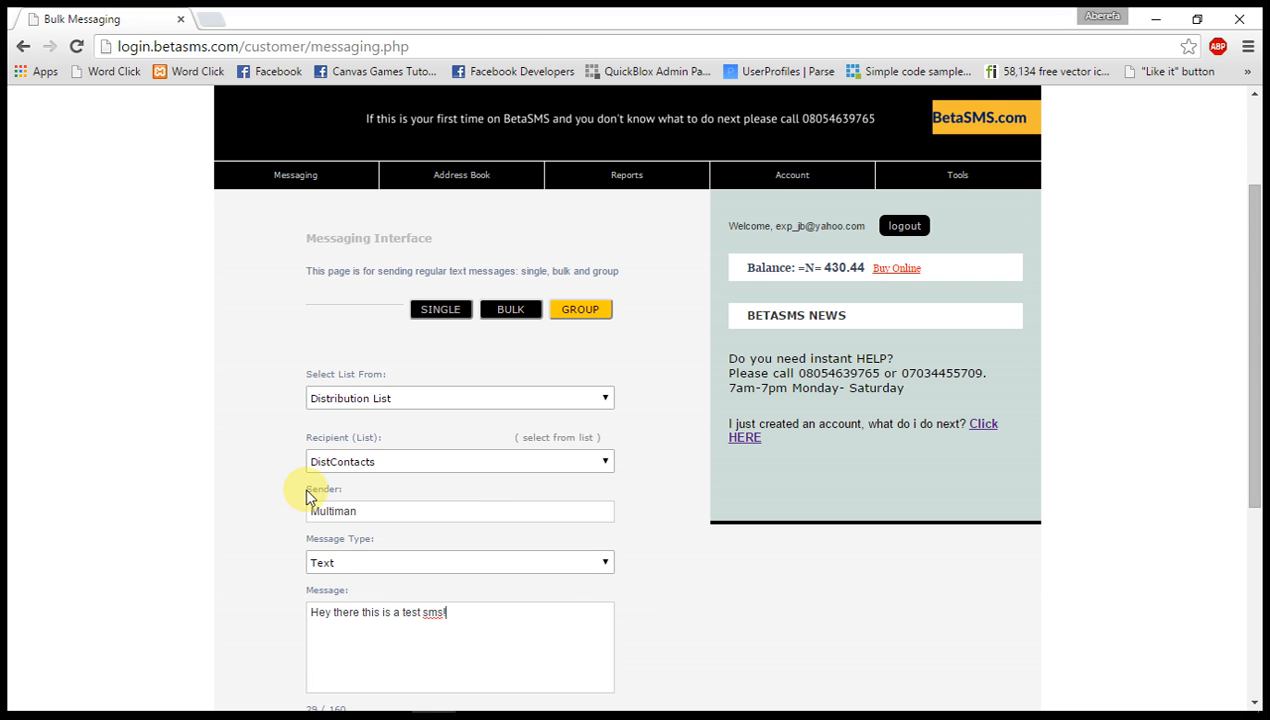
scroll(308, 505, "down", 2)
scroll(306, 504, "up", 1)
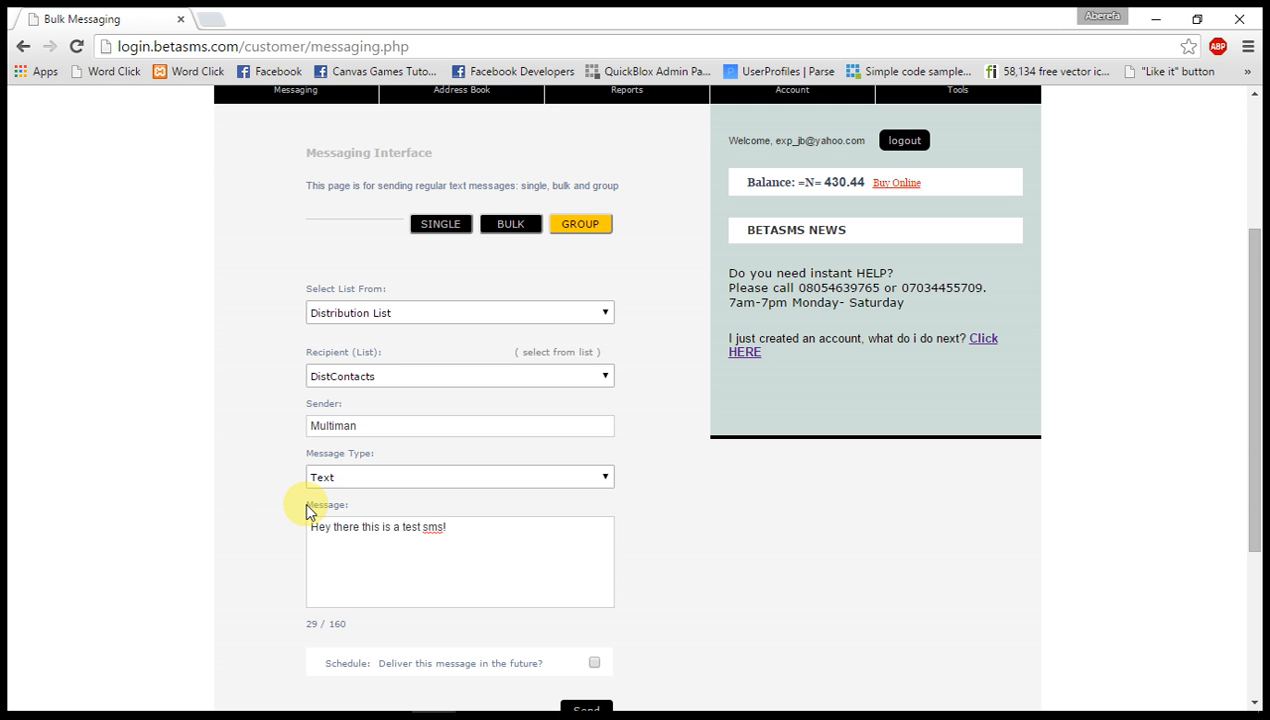
scroll(432, 567, "up", 3)
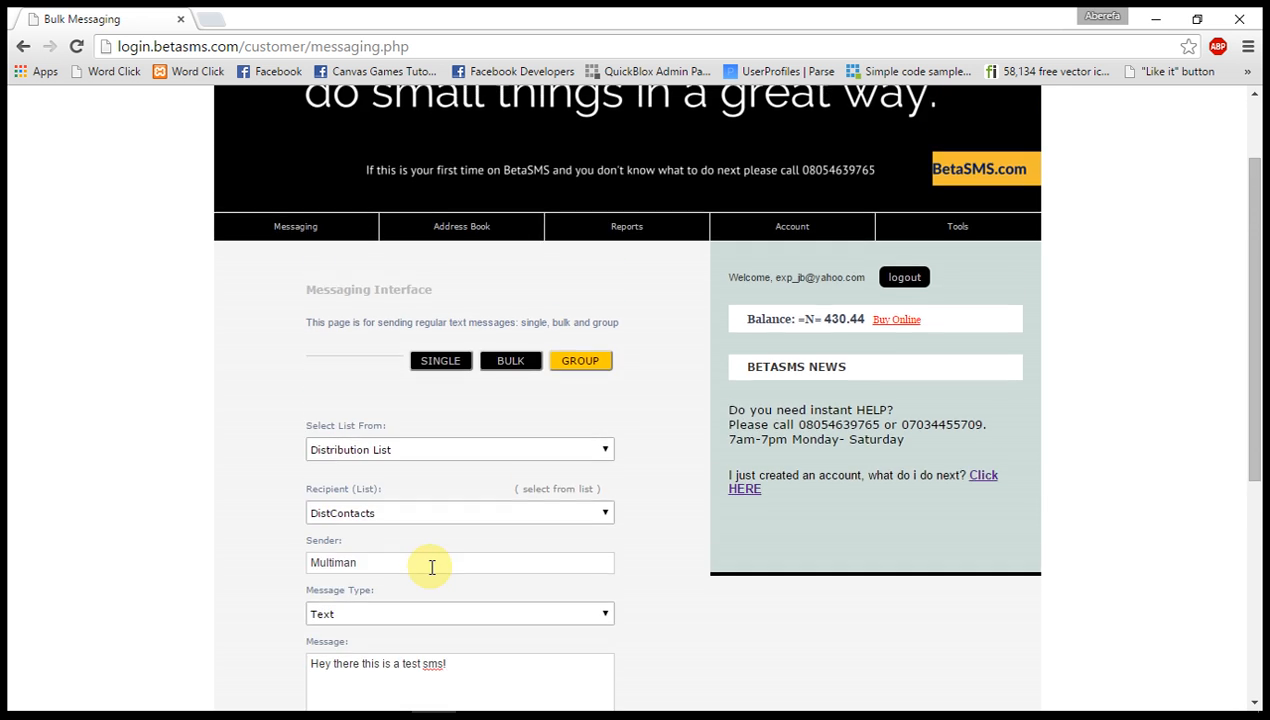
scroll(432, 567, "down", 3)
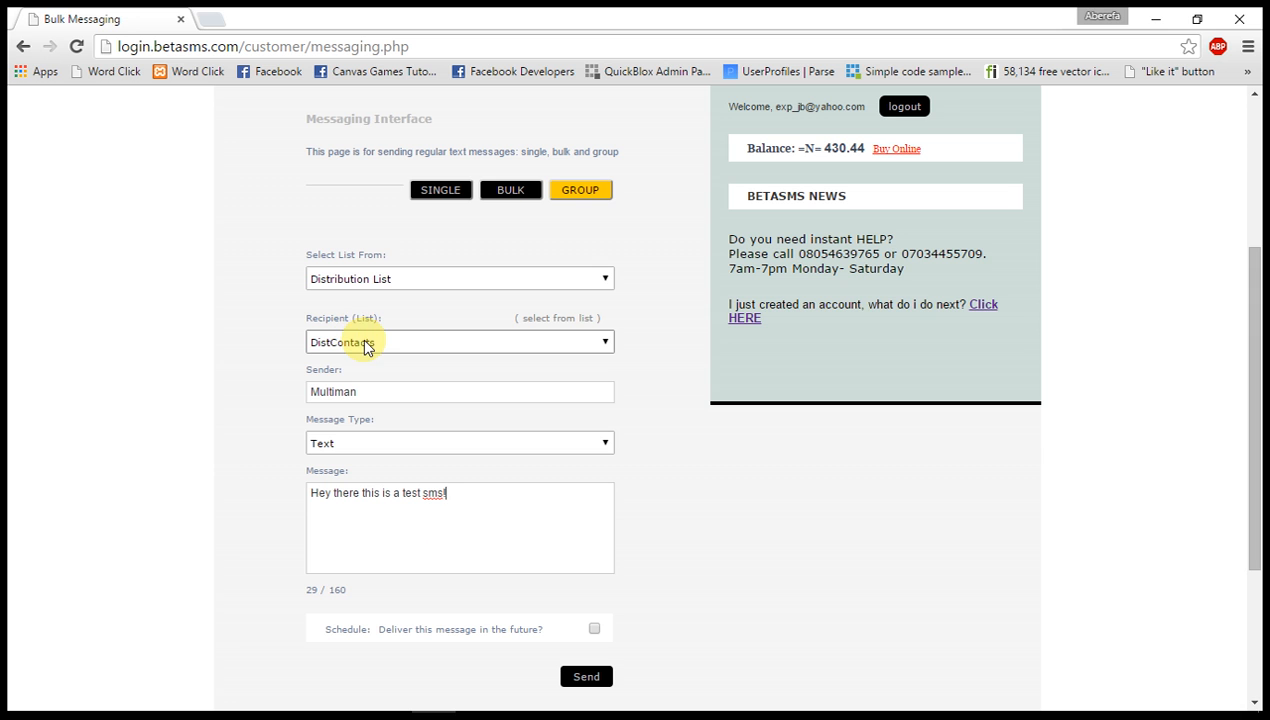
scroll(760, 368, "down", 1)
scroll(760, 368, "up", 2)
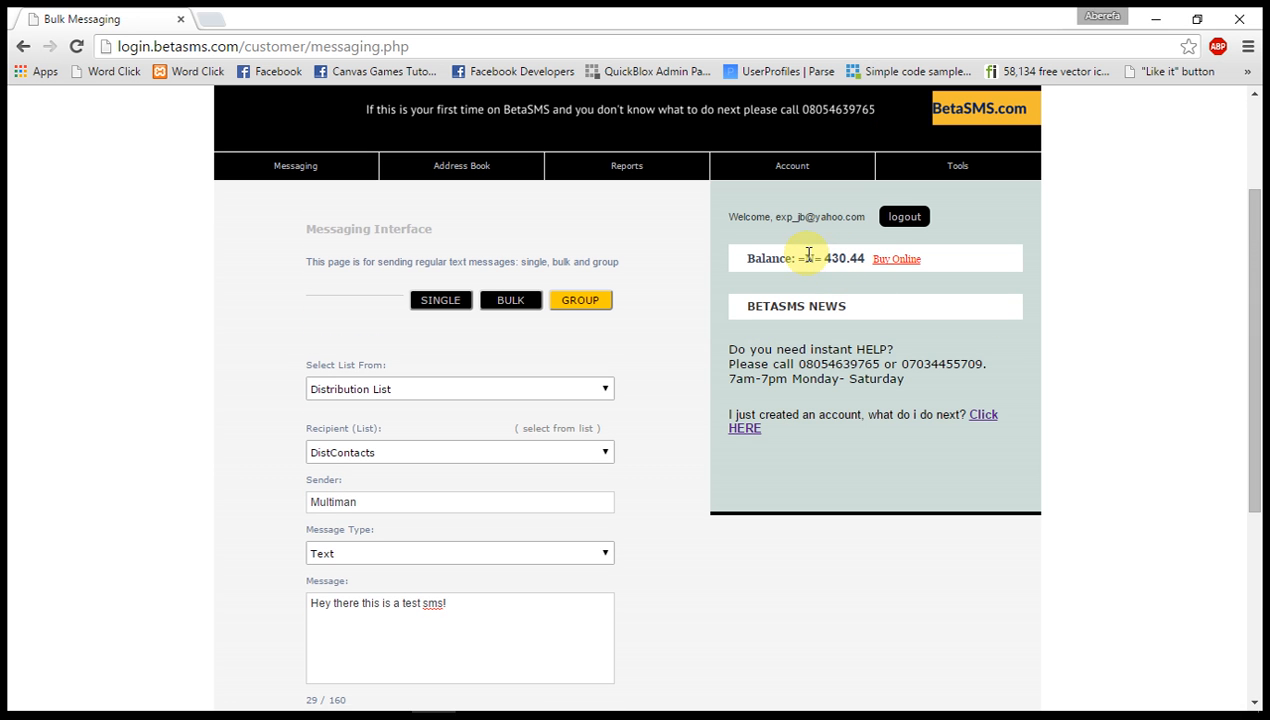
Send the message to the DistContacts list and confirm uploading it to the server.
scroll(615, 473, "down", 3)
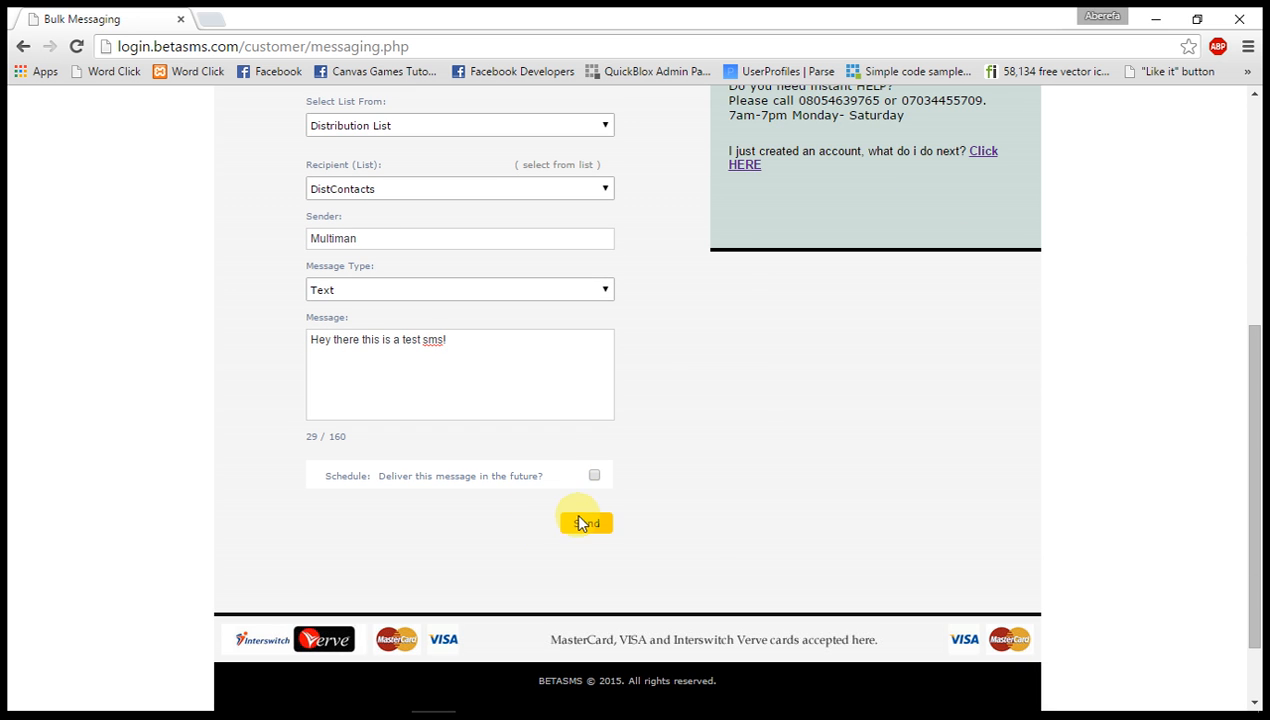
left_click(590, 521)
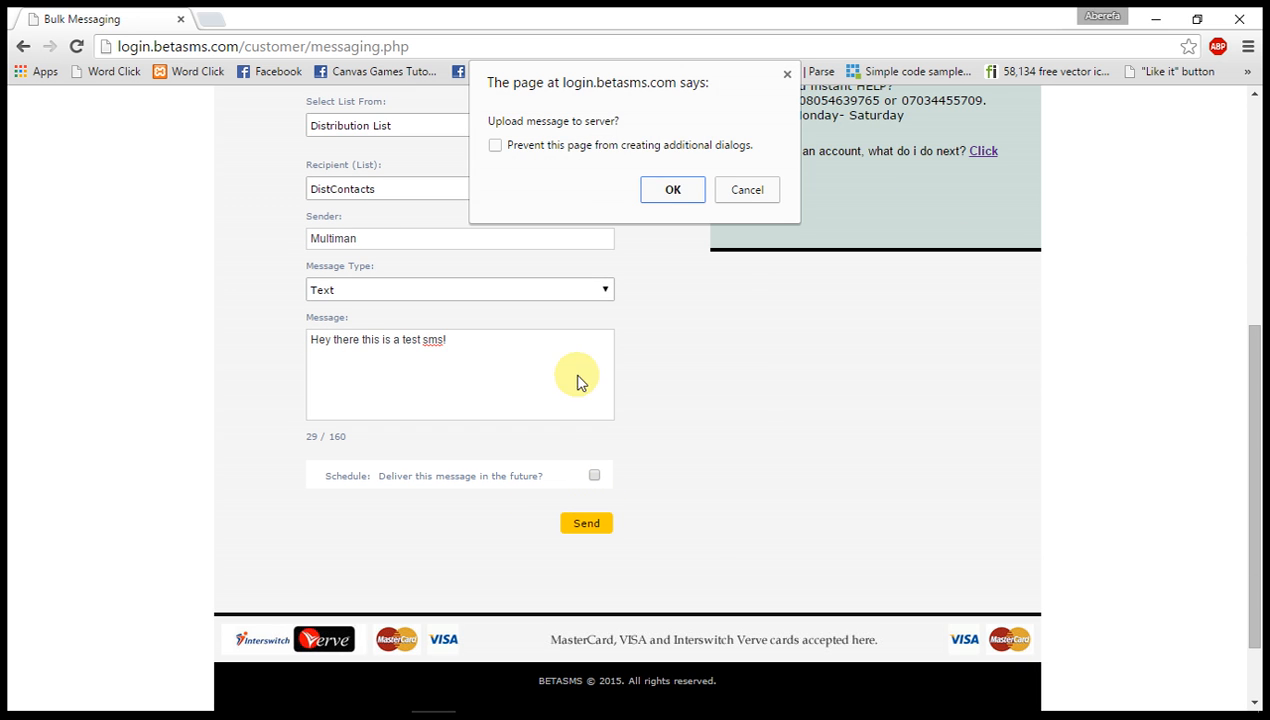
left_click(664, 196)
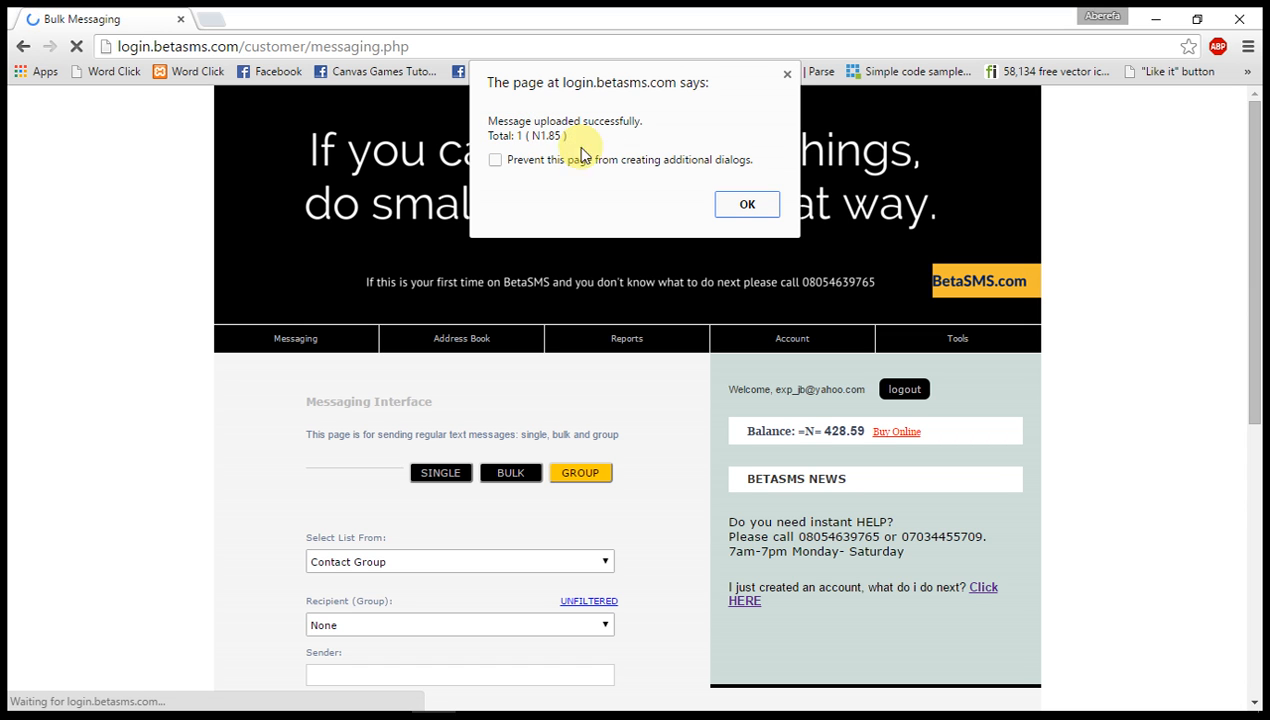
Acknowledge the message upload notice and log out of the messaging account, confirming the logout.
left_click(746, 205)
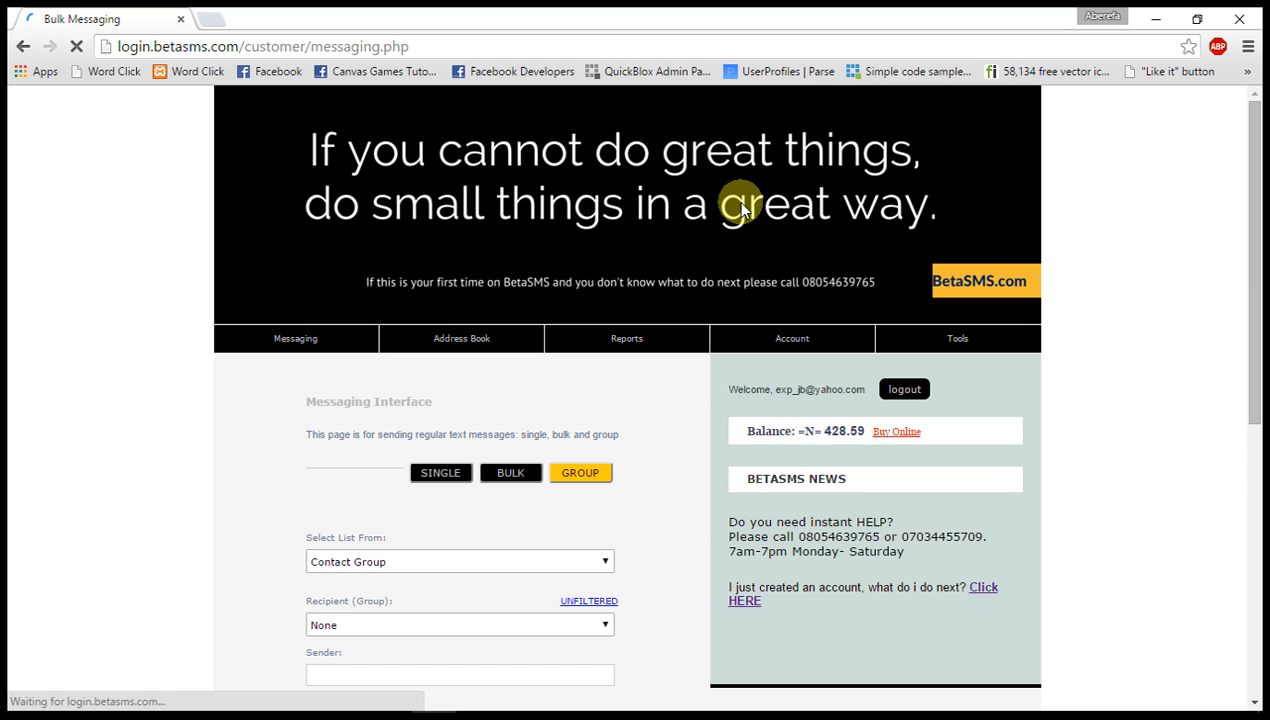
scroll(741, 208, "down", 3)
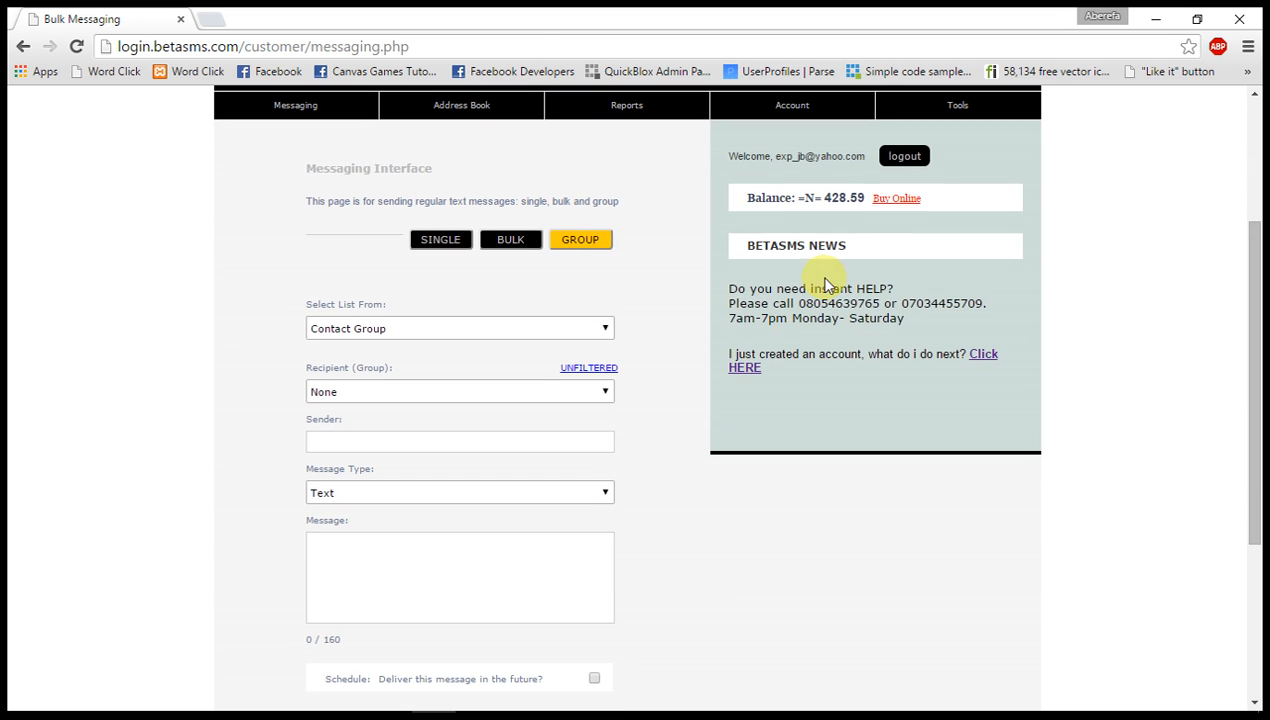
scroll(743, 348, "down", 1)
scroll(743, 350, "up", 1)
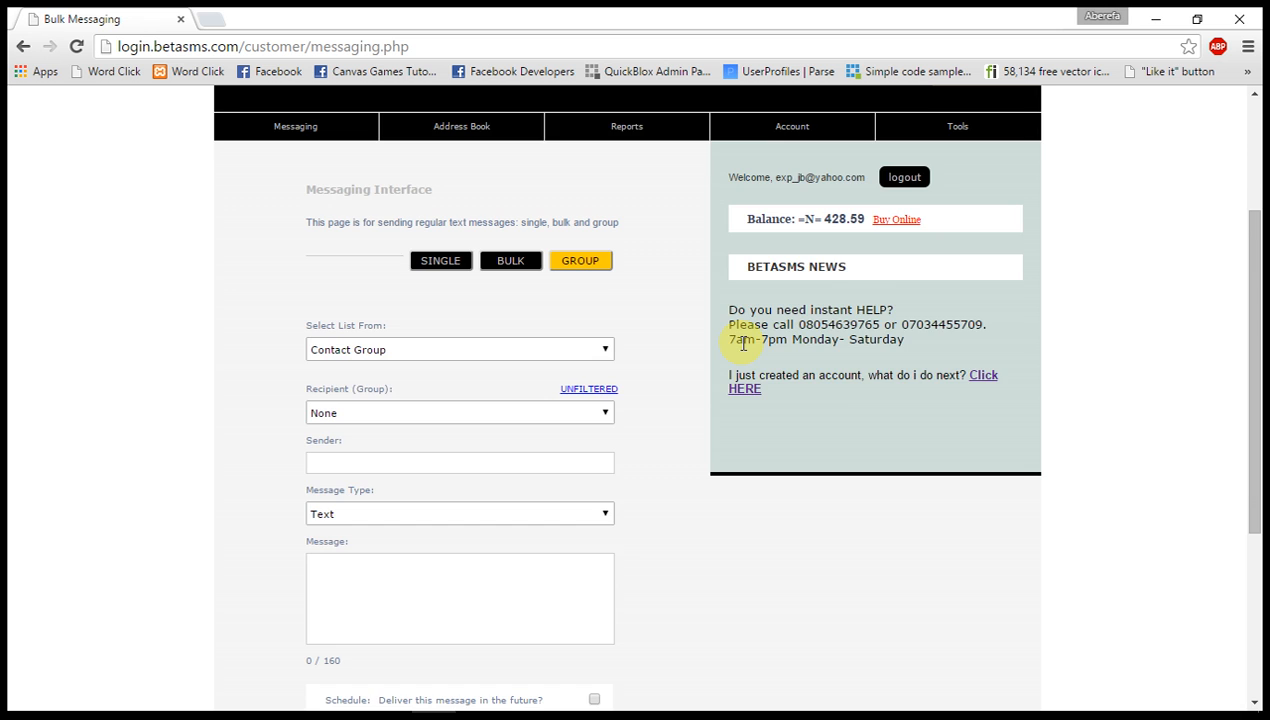
scroll(743, 345, "up", 1)
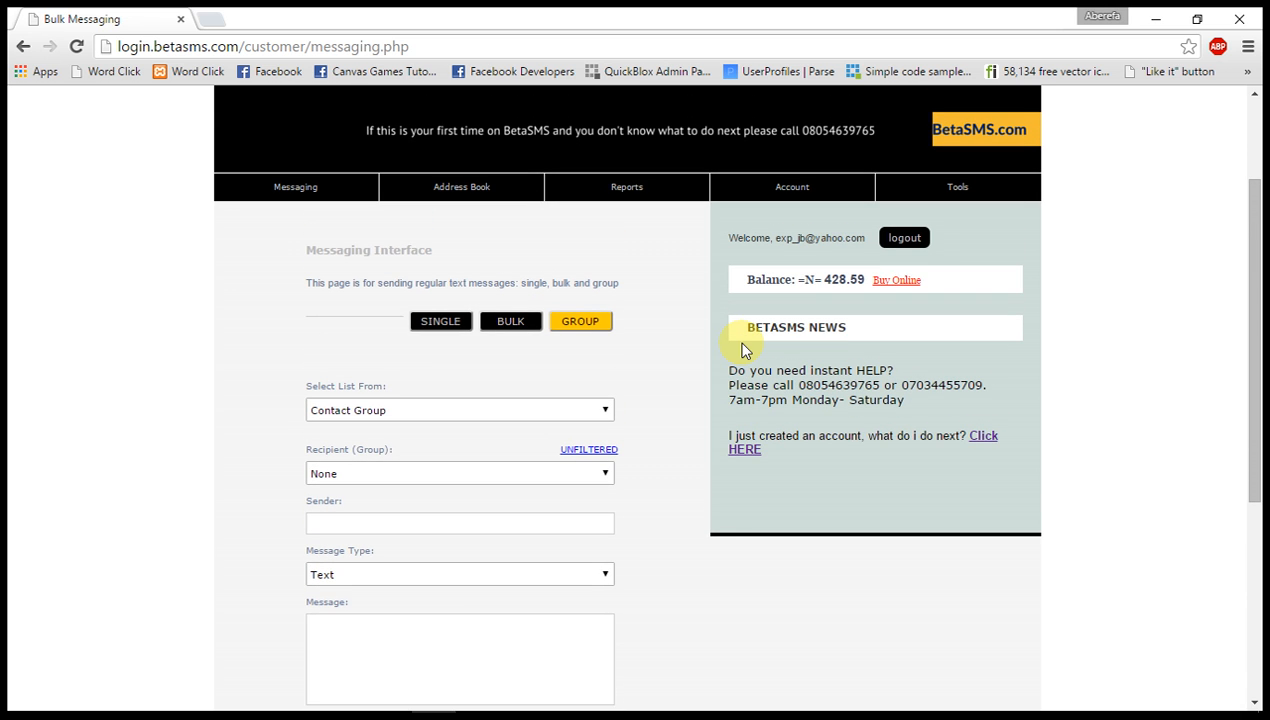
left_click(913, 244)
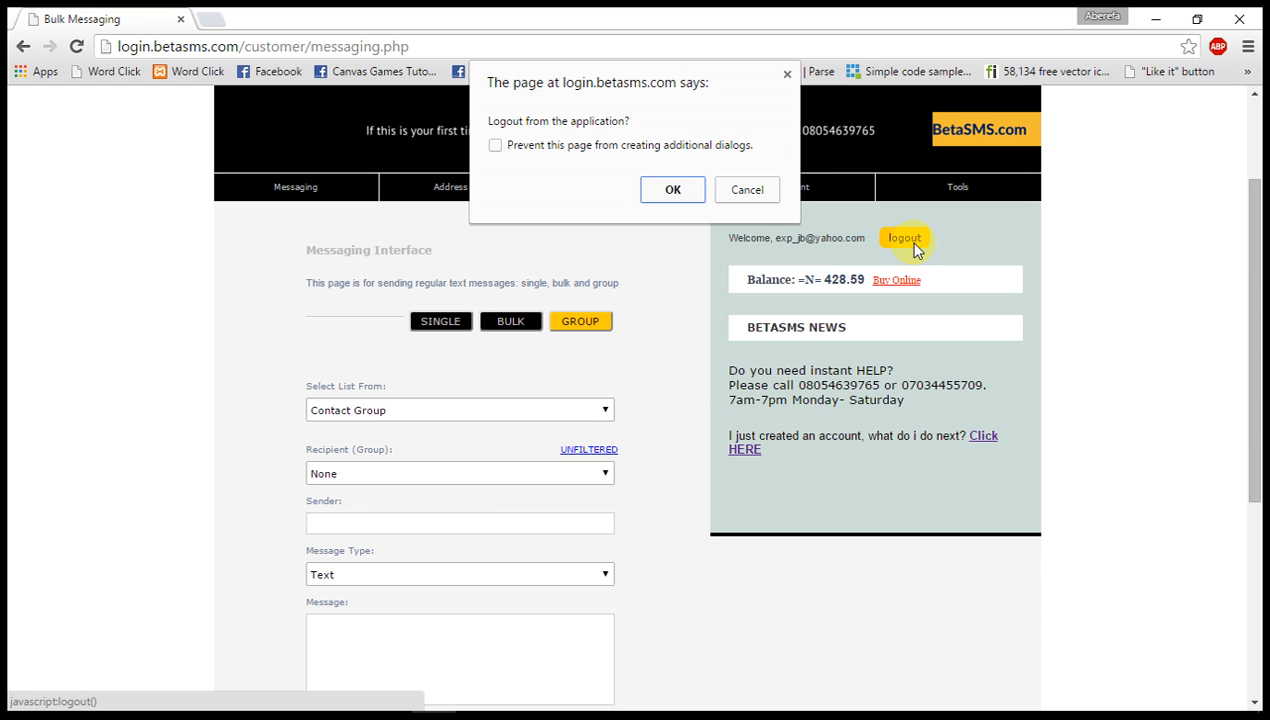
left_click(673, 190)
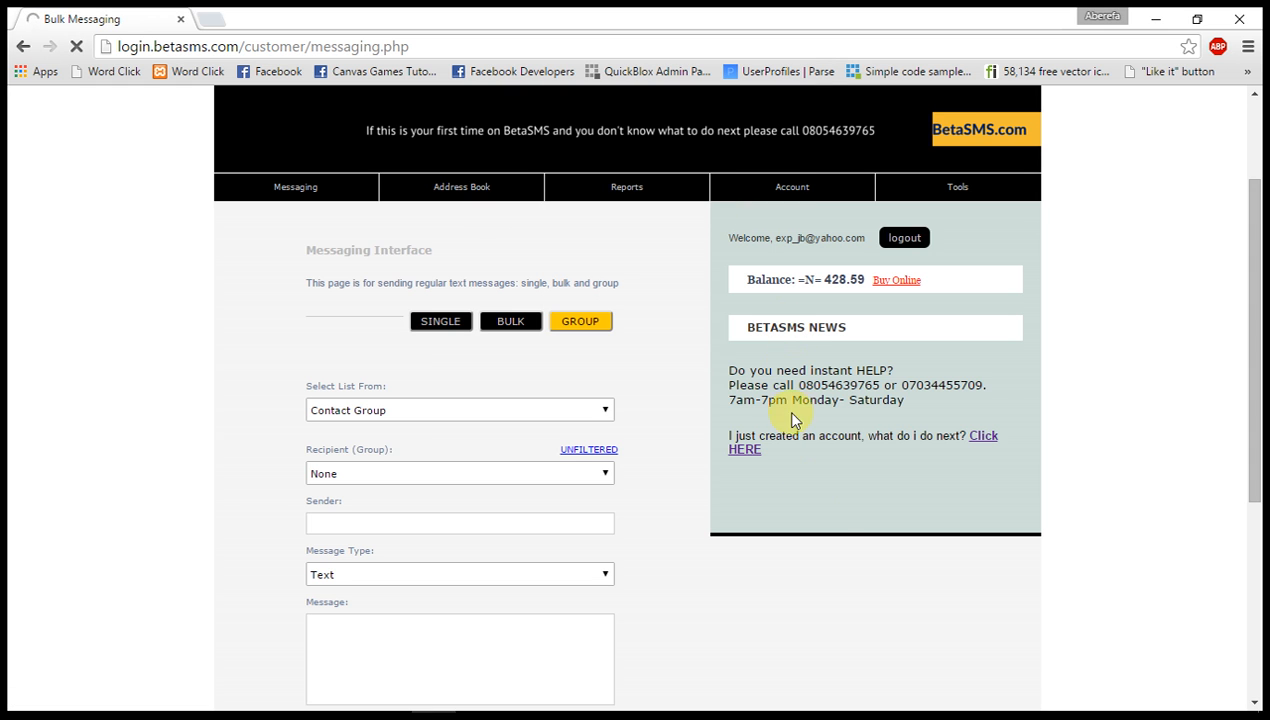